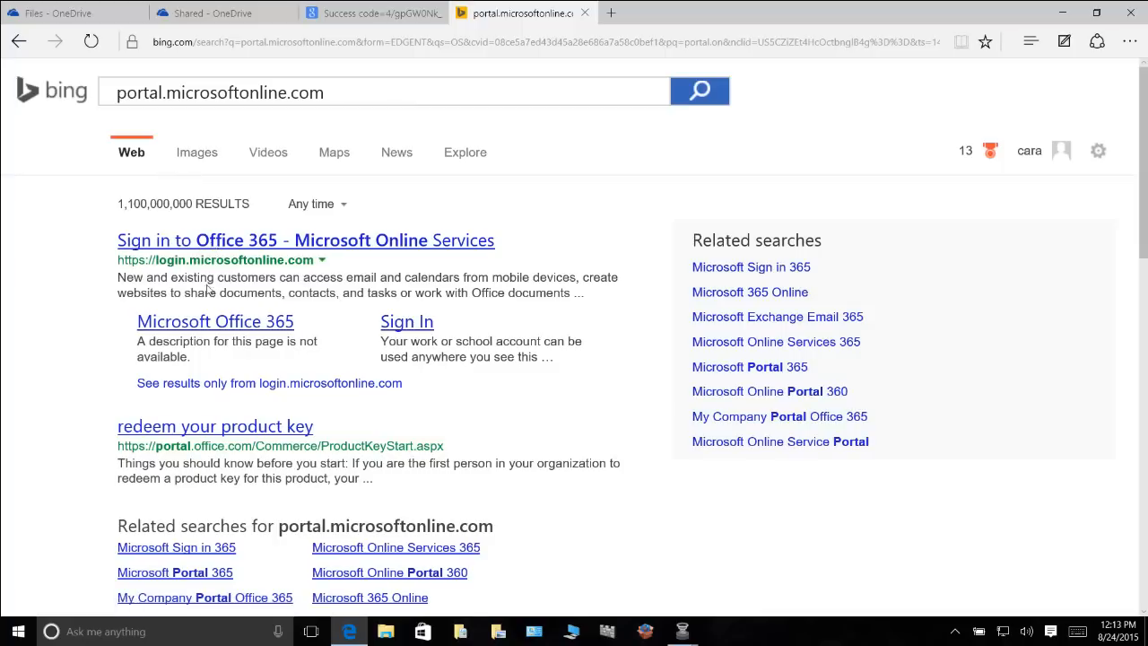
# Open the Sign in to Office 365 result, close it, and return to the OneDrive Files tab
pyautogui.click(208, 247)
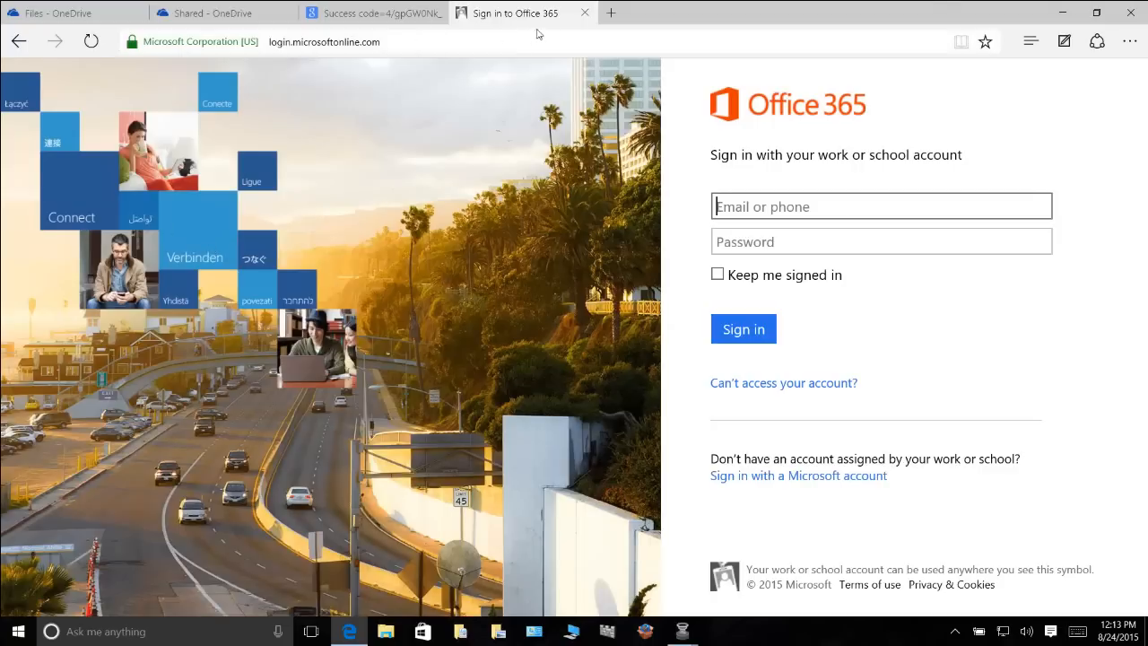
pyautogui.click(583, 13)
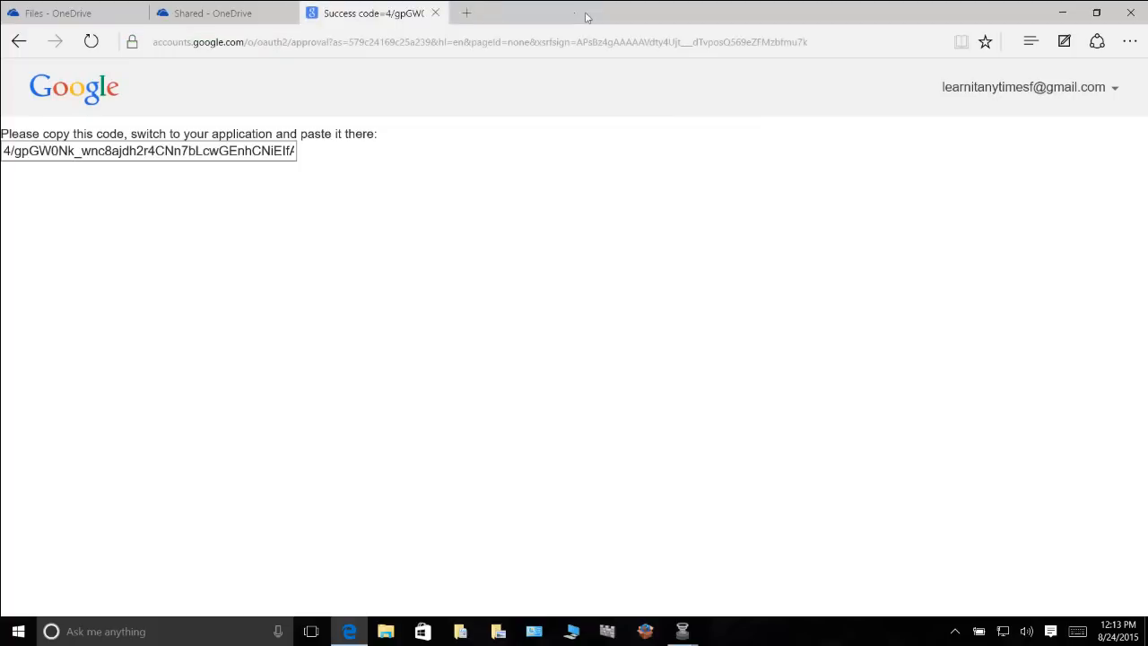
pyautogui.click(72, 13)
# Dismiss the app launcher and bring up the New document-type choices in Files
pyautogui.click(991, 296)
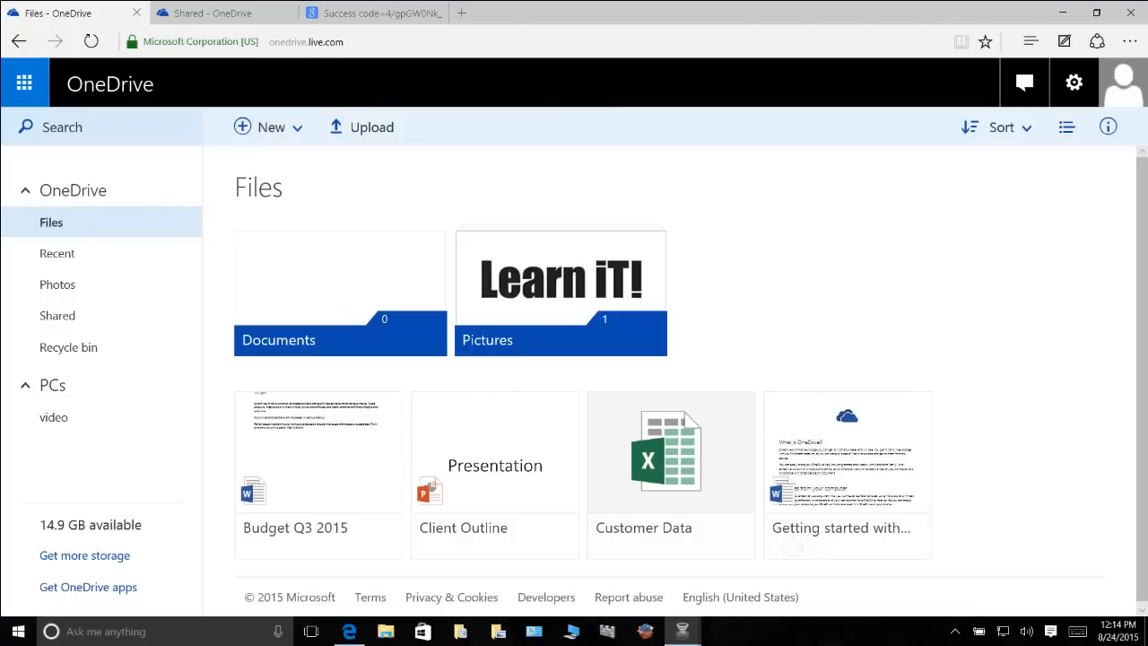
pyautogui.click(270, 127)
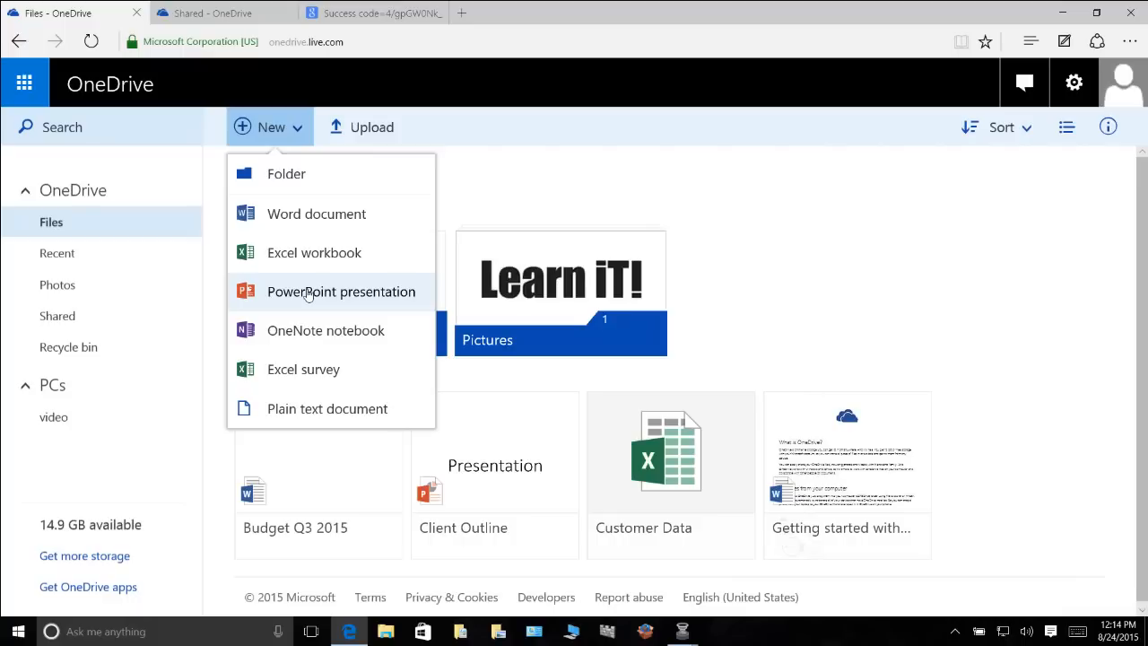
# Create a new Word document and insert a 5x5 table
pyautogui.click(291, 224)
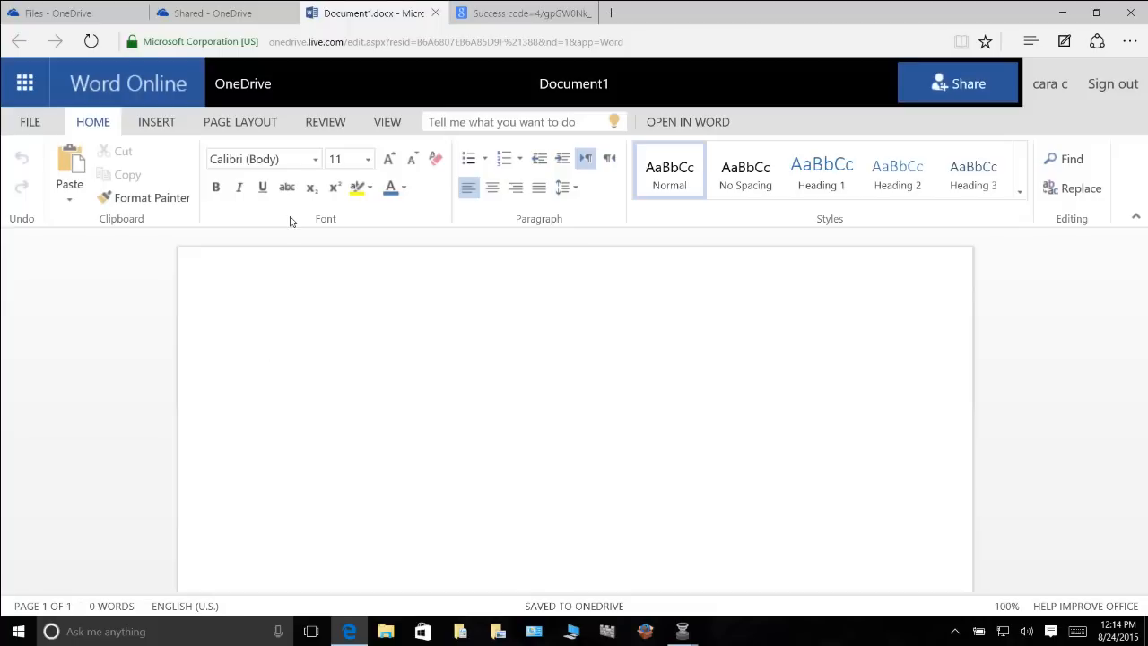
pyautogui.click(164, 125)
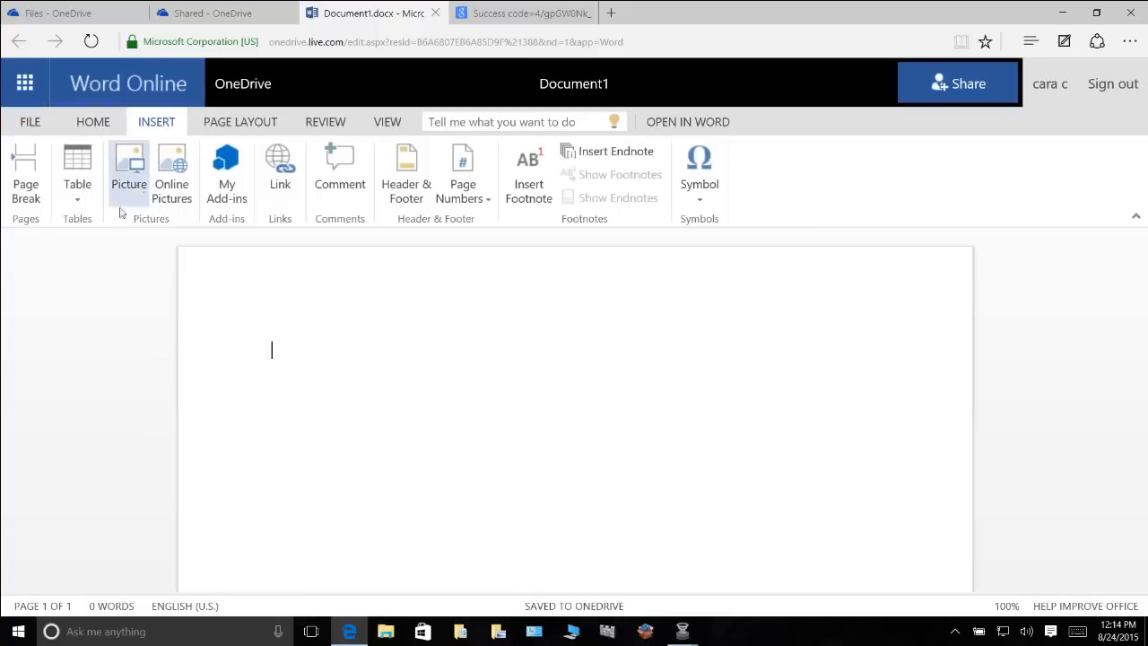
pyautogui.click(78, 196)
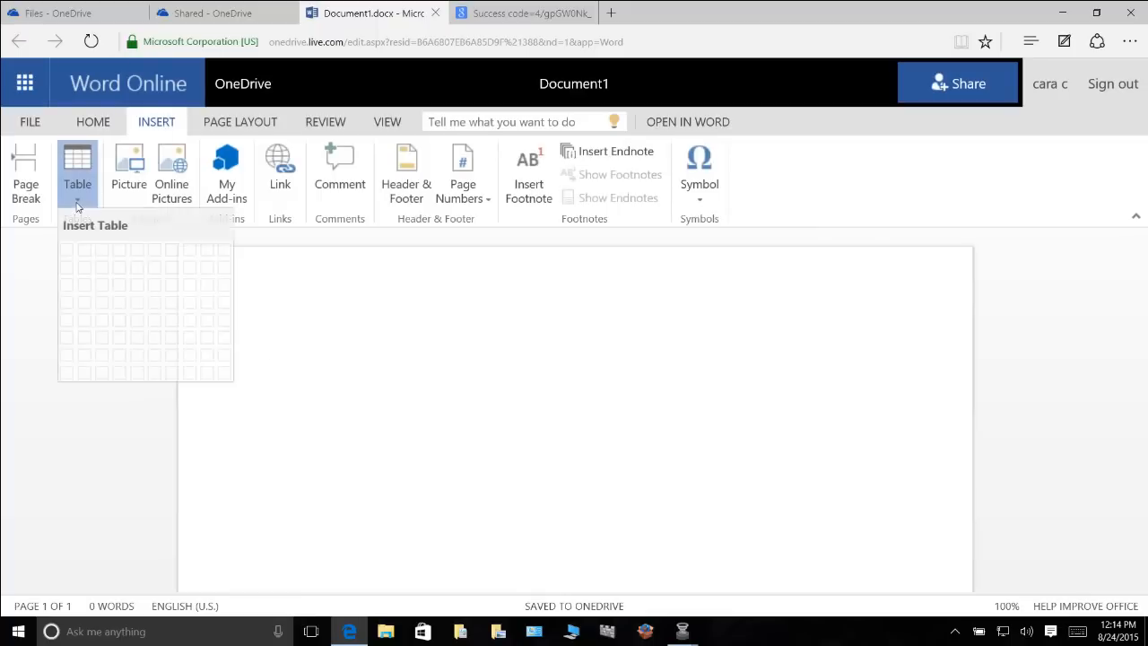
pyautogui.click(147, 334)
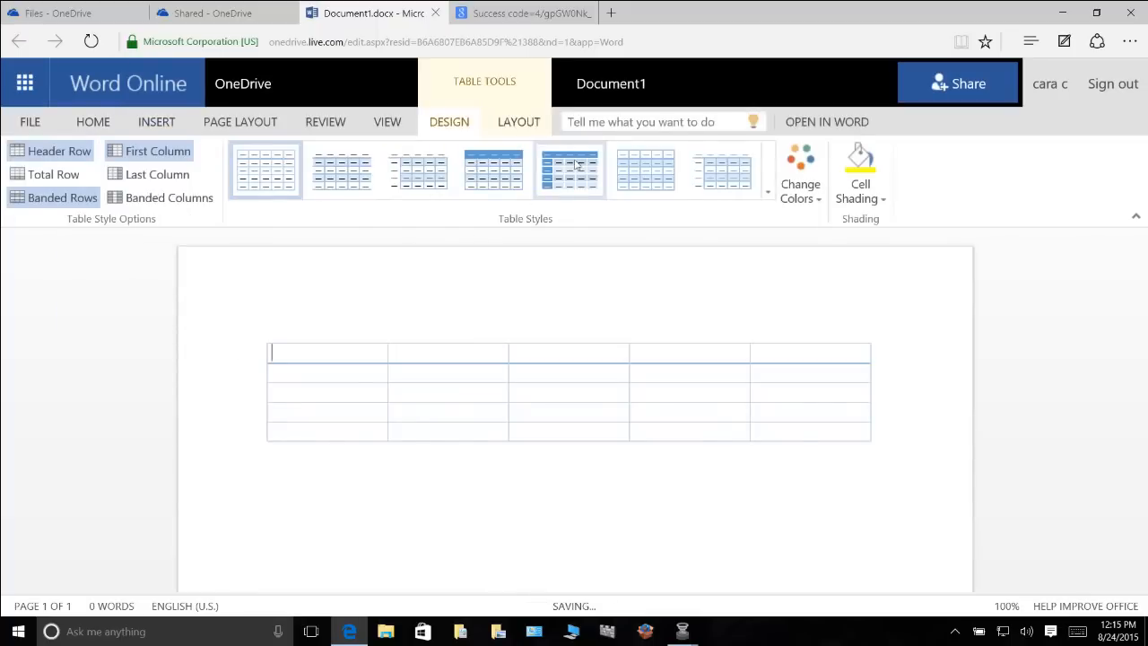
# Style the table orange with a shaded header row, first column and banded rows
pyautogui.click(810, 203)
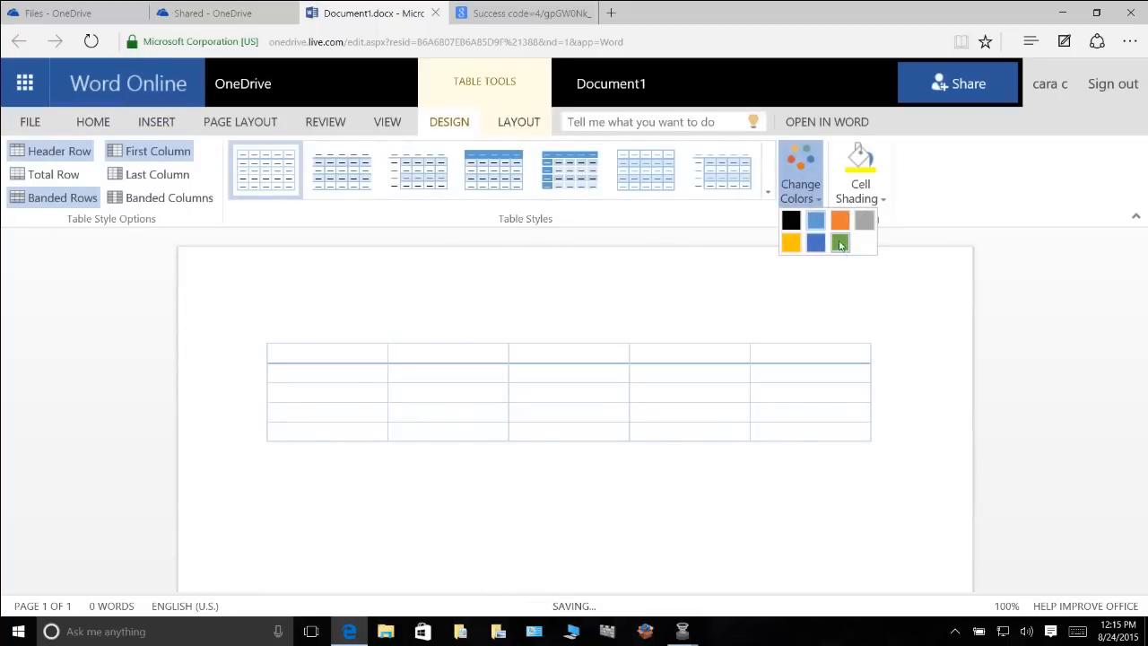
pyautogui.click(840, 221)
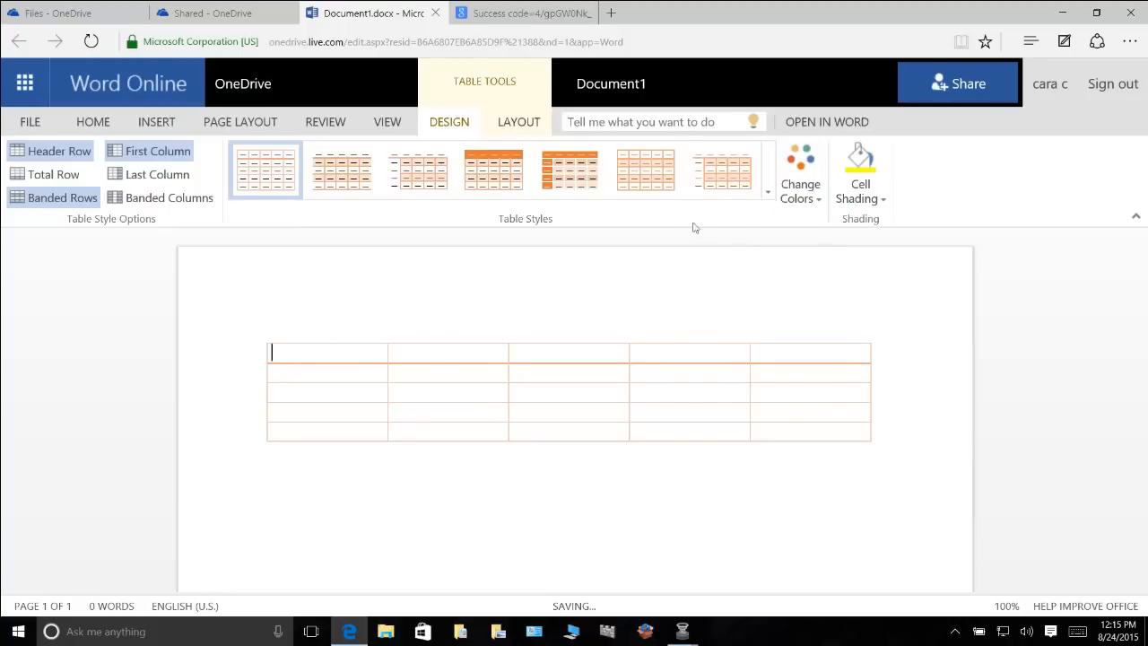
pyautogui.click(555, 161)
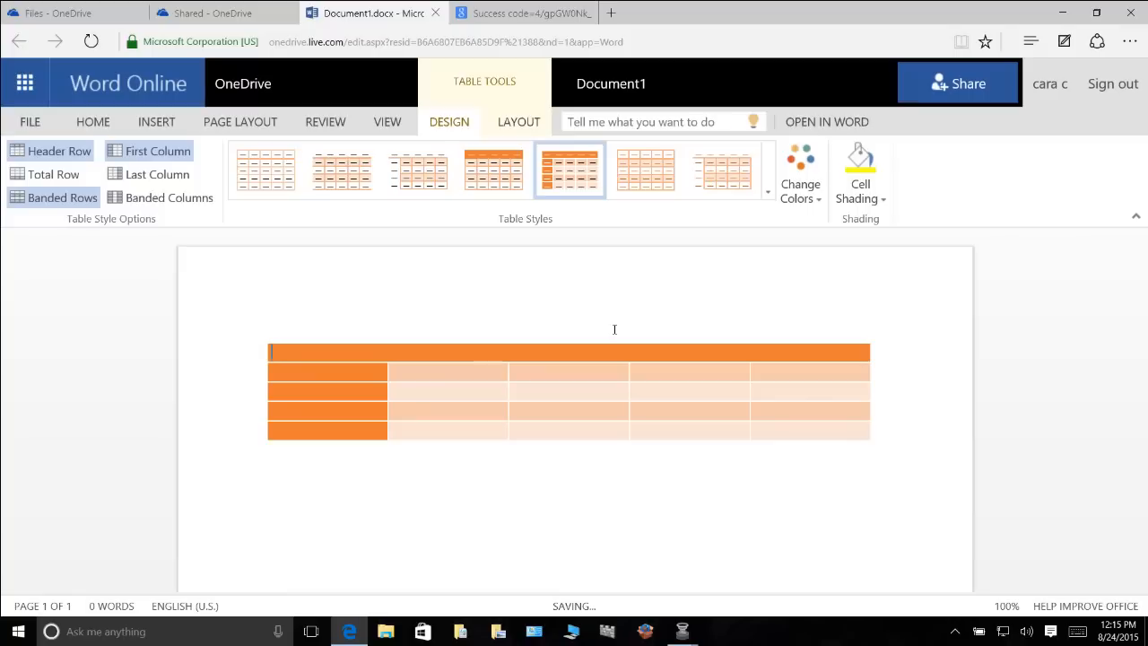
pyautogui.click(614, 88)
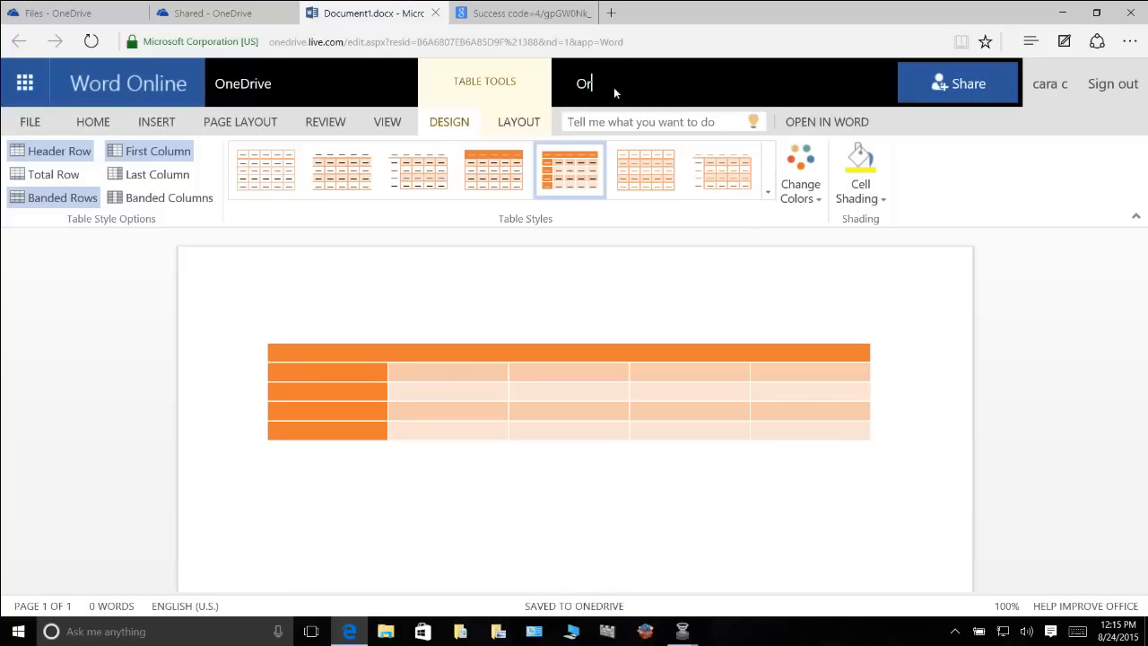
# Name the document 'Orange Table' and go back to the OneDrive Files list
pyautogui.write('Orange Table')
pyautogui.click(243, 87)
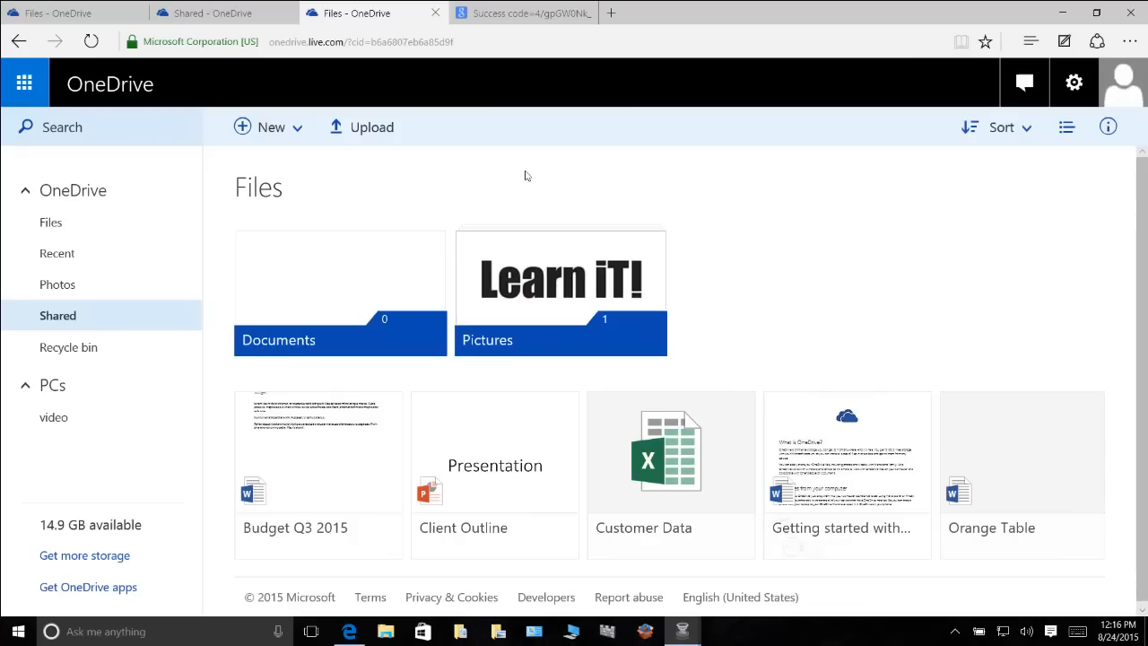
# Upload the OneDrive-logo-blue-bg image from the Desktop into OneDrive Files
pyautogui.click(351, 132)
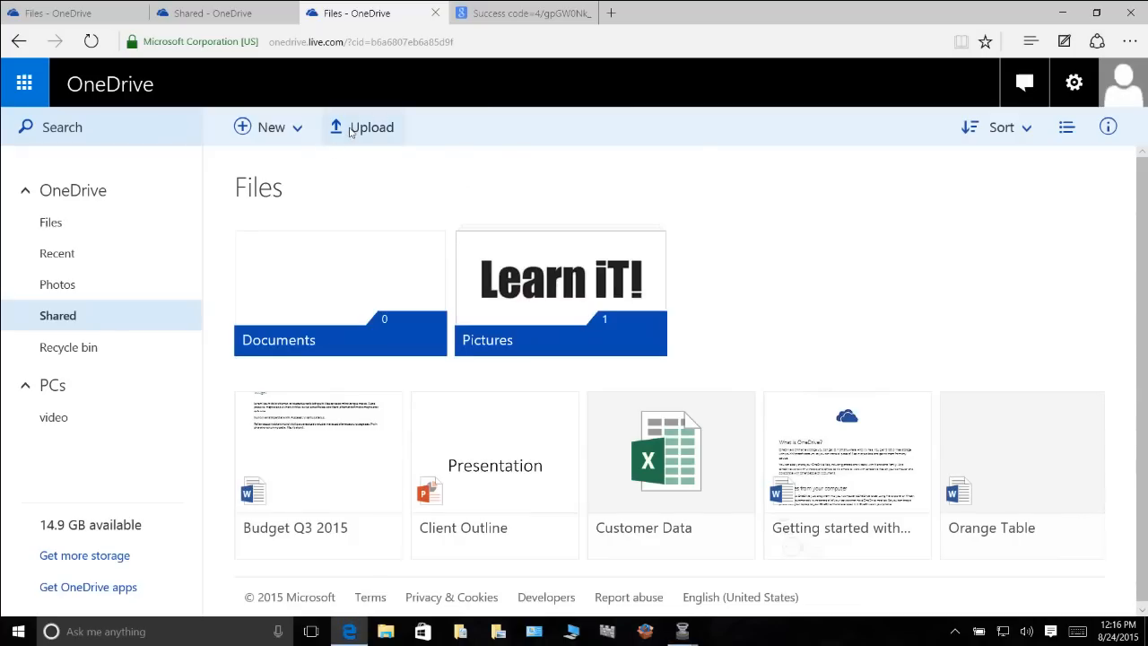
pyautogui.click(350, 132)
pyautogui.click(63, 108)
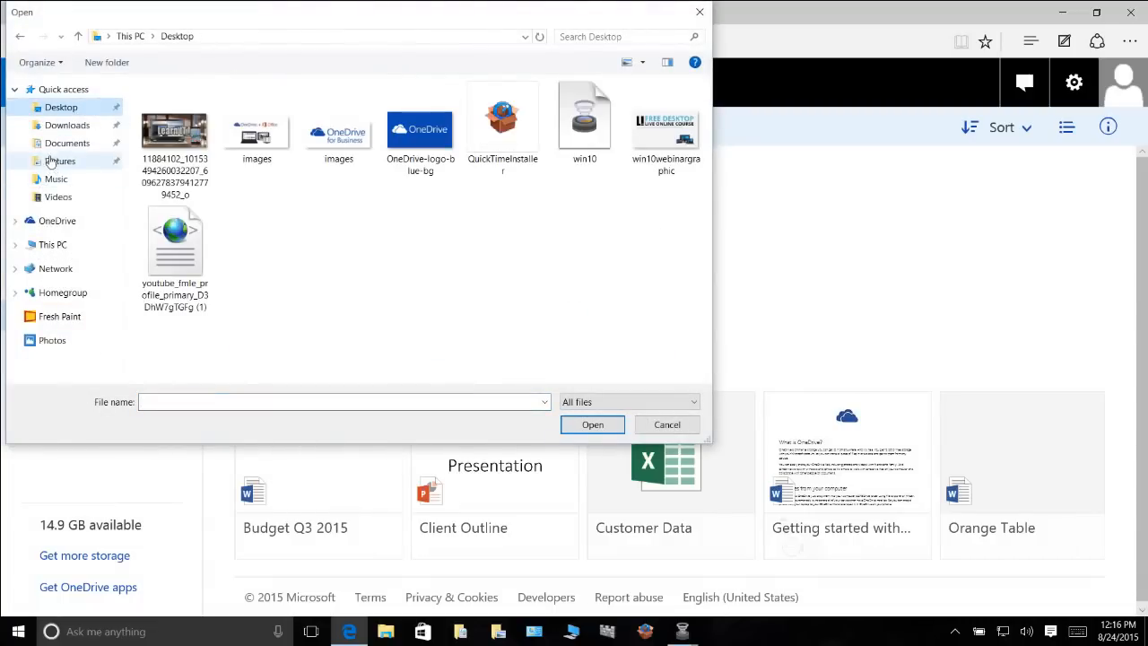
pyautogui.click(52, 143)
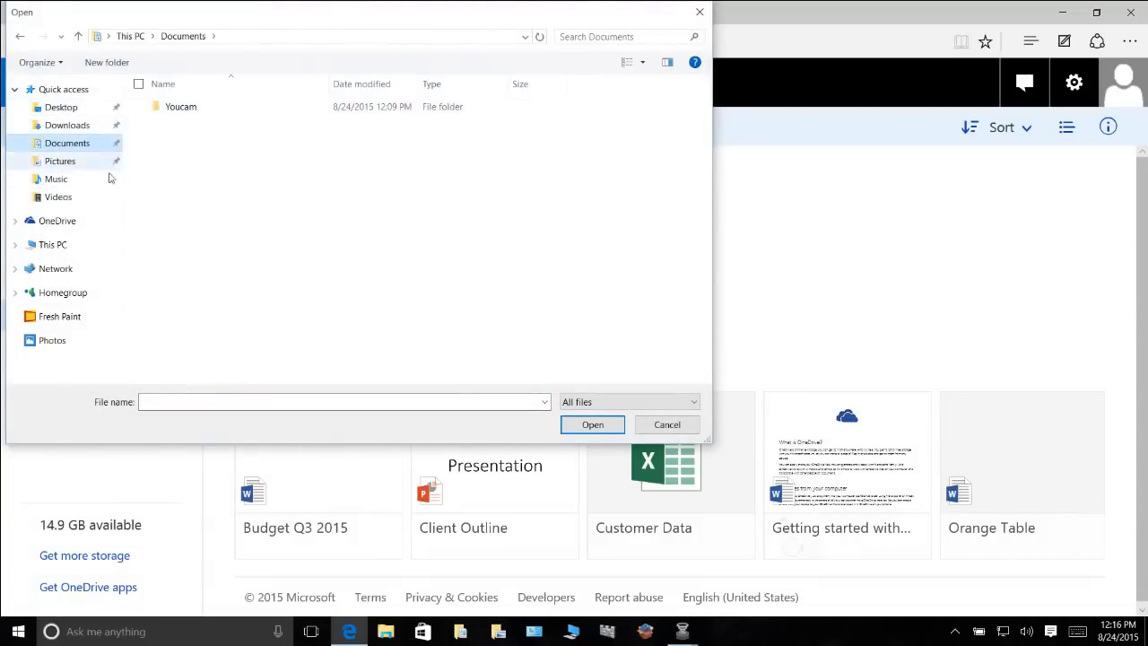
pyautogui.click(46, 251)
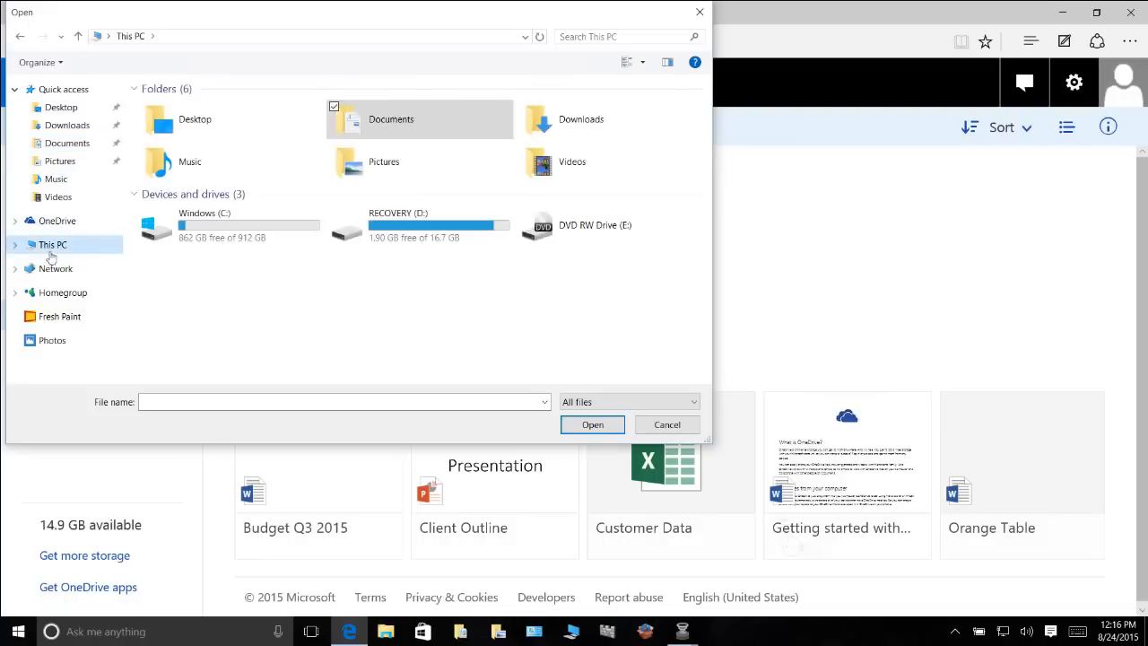
pyautogui.click(78, 111)
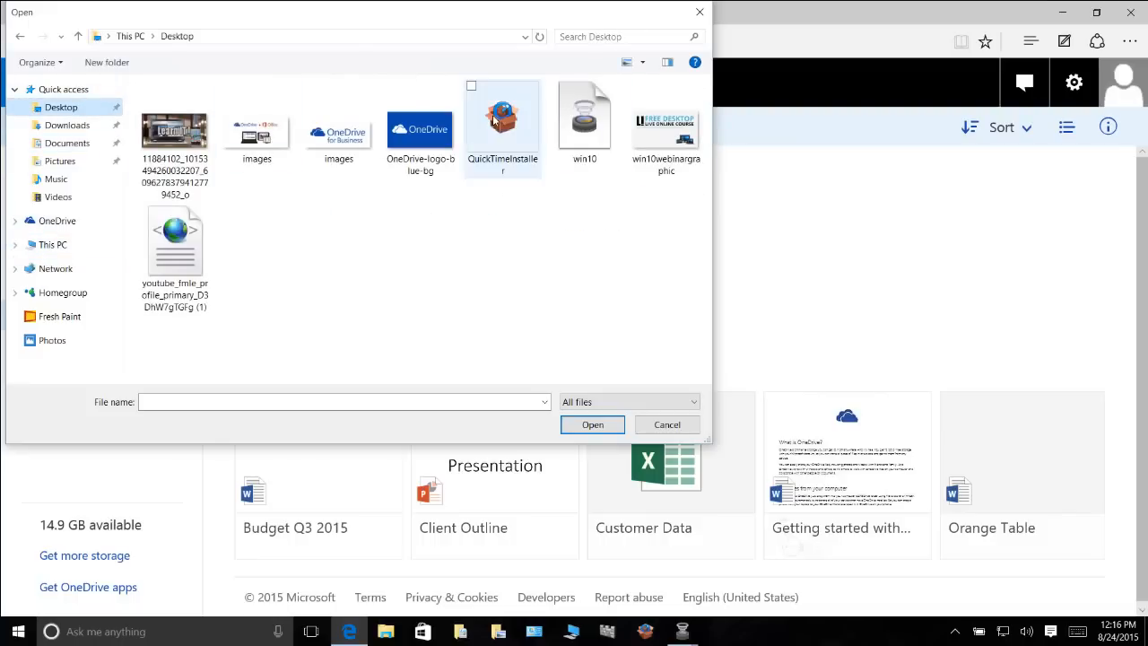
pyautogui.doubleClick(434, 131)
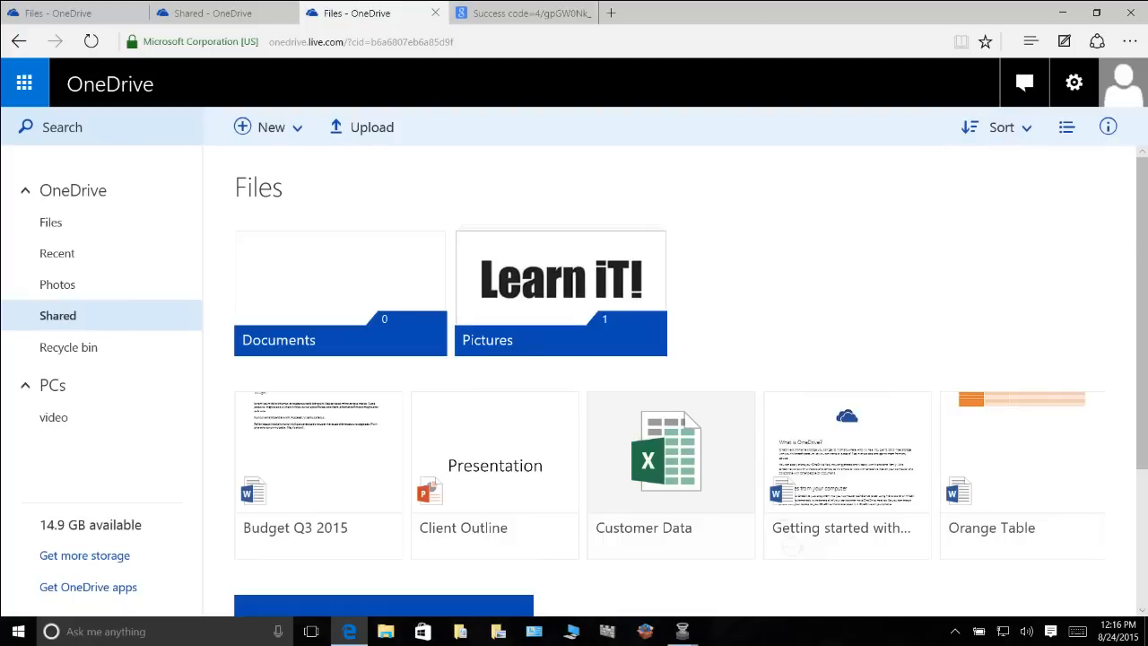
pyautogui.scroll(-3, 1141, 223)
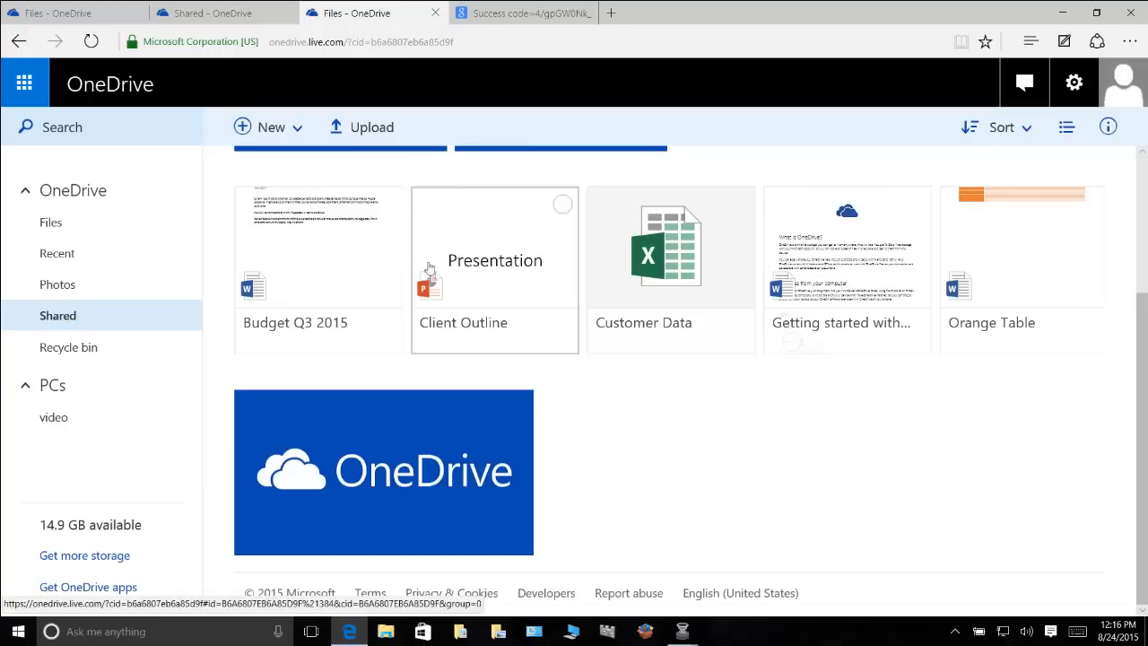
pyautogui.rightClick(398, 452)
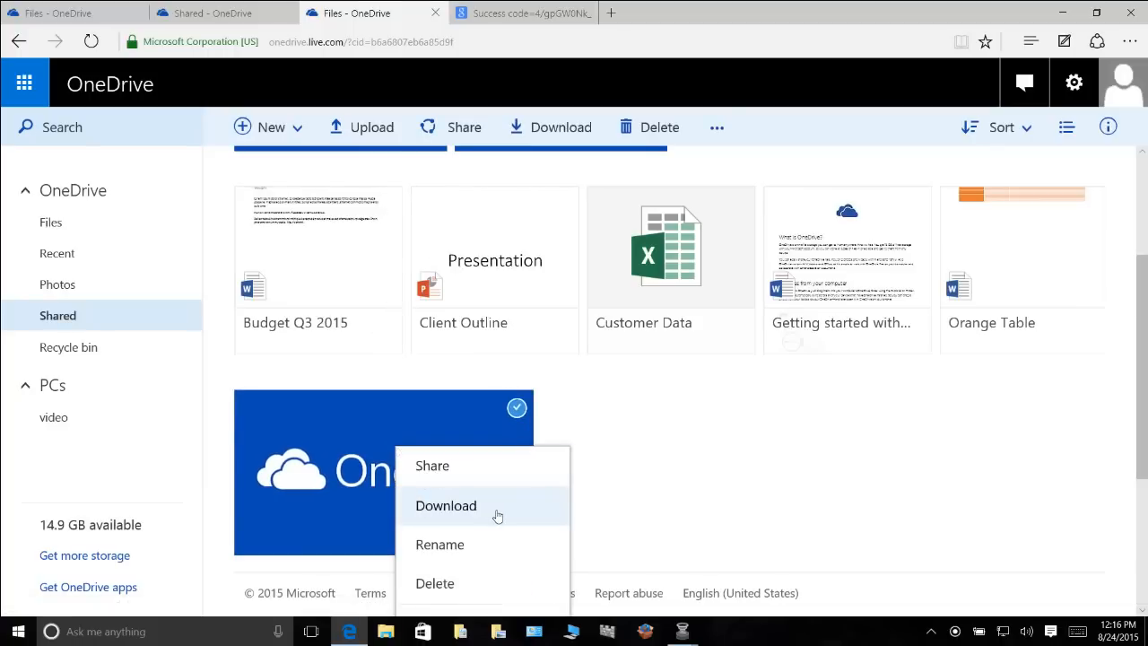
pyautogui.click(726, 499)
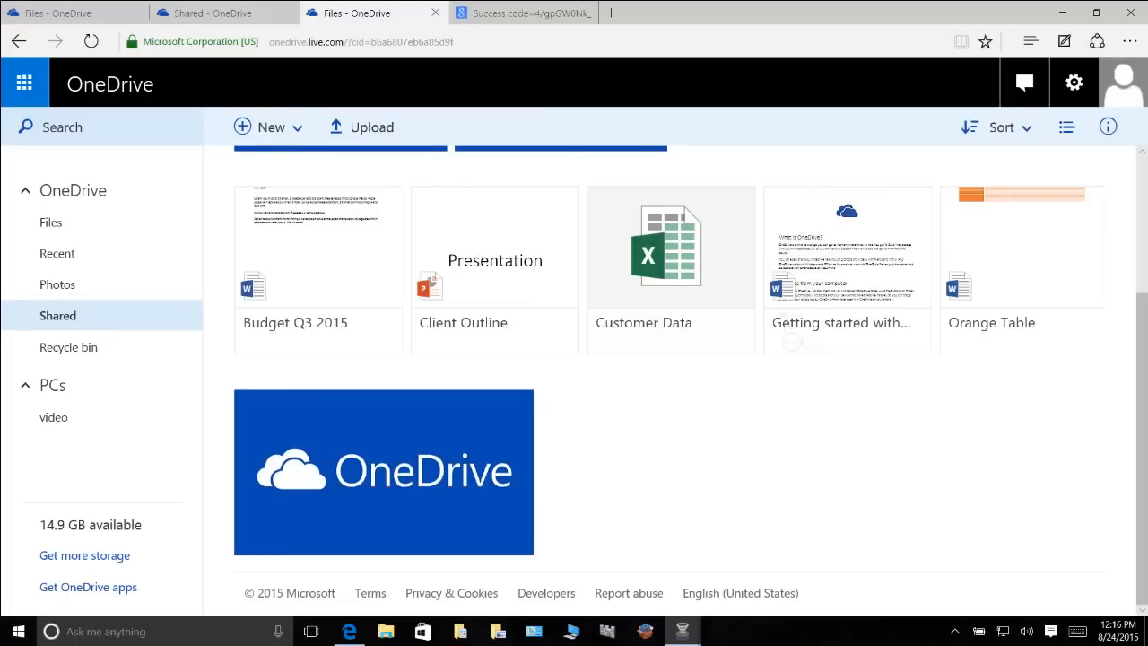
# Create a new folder named 'OneDrive Project' in Files
pyautogui.click(269, 126)
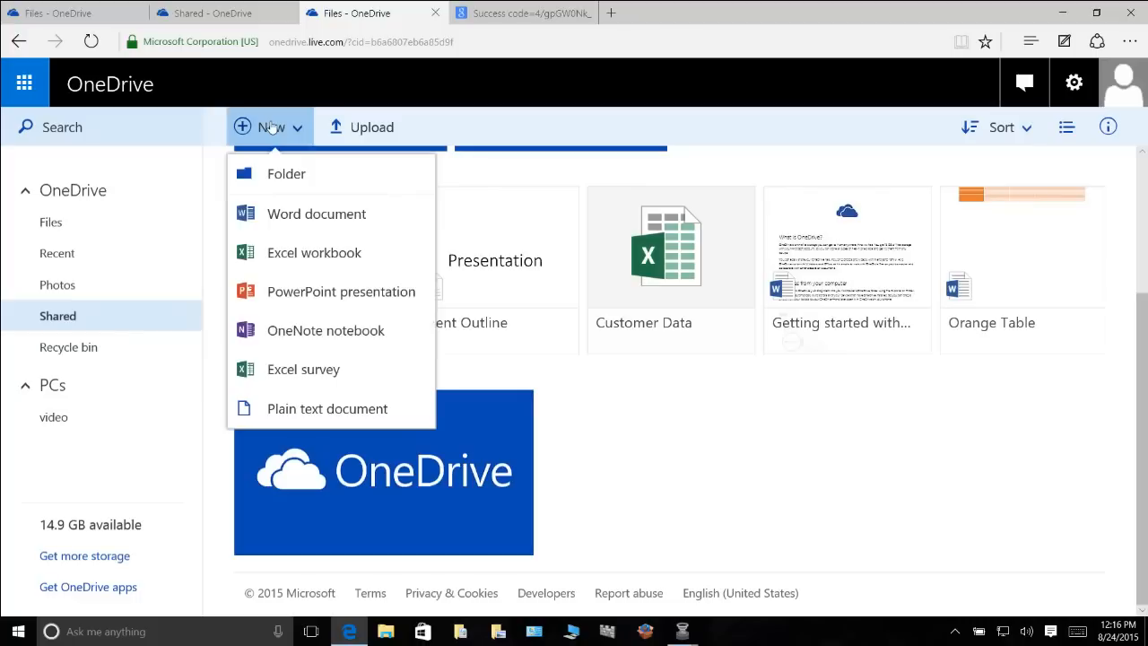
pyautogui.click(289, 177)
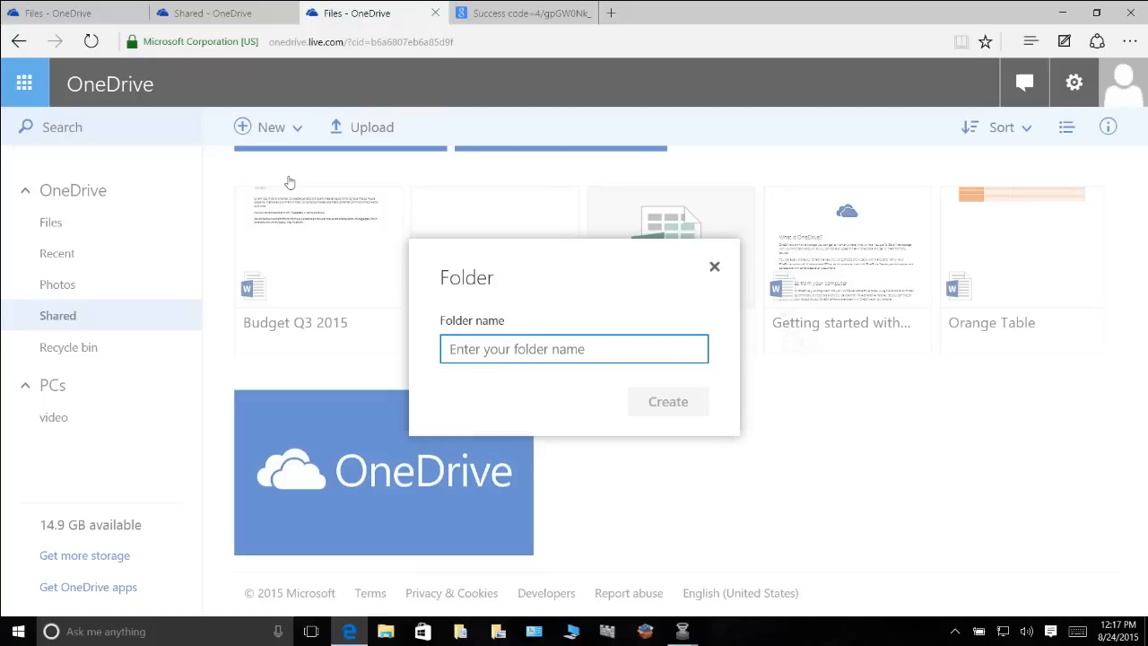
pyautogui.write('OneDr')
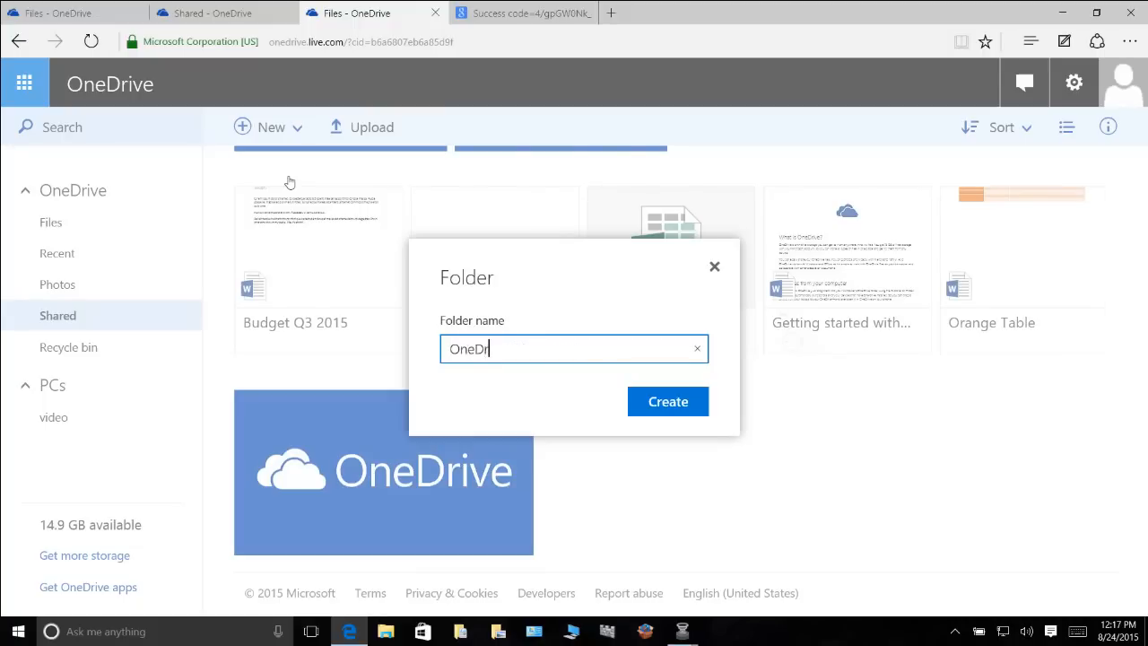
pyautogui.write('ive Project')
pyautogui.click(678, 405)
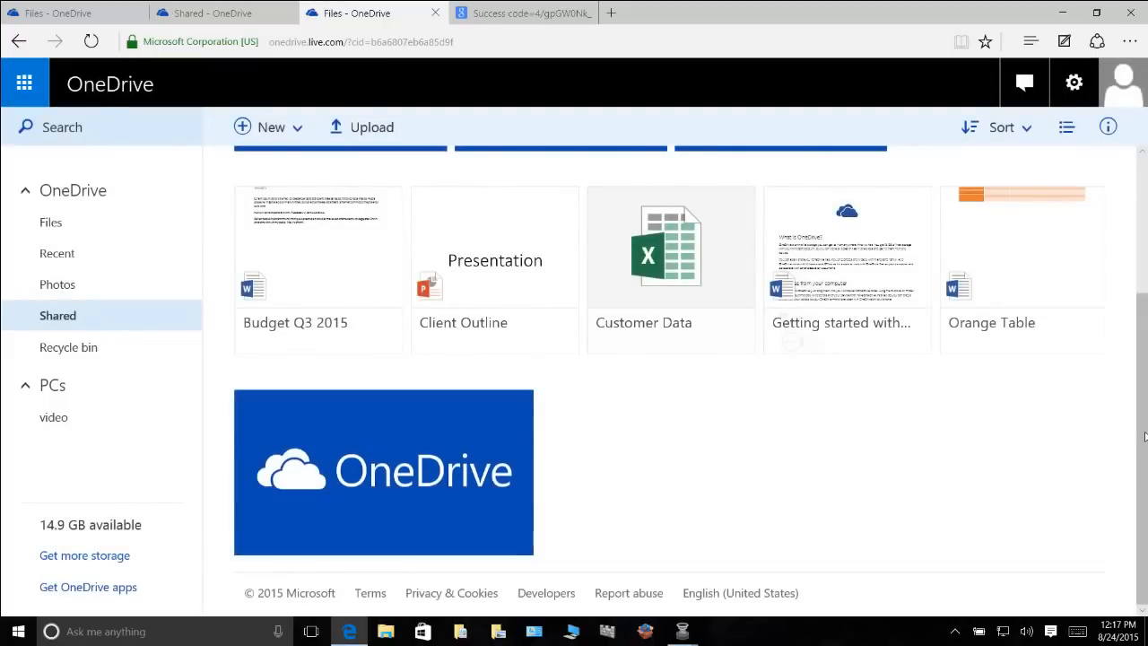
pyautogui.moveTo(1143, 435); pyautogui.dragTo(1143, 301)
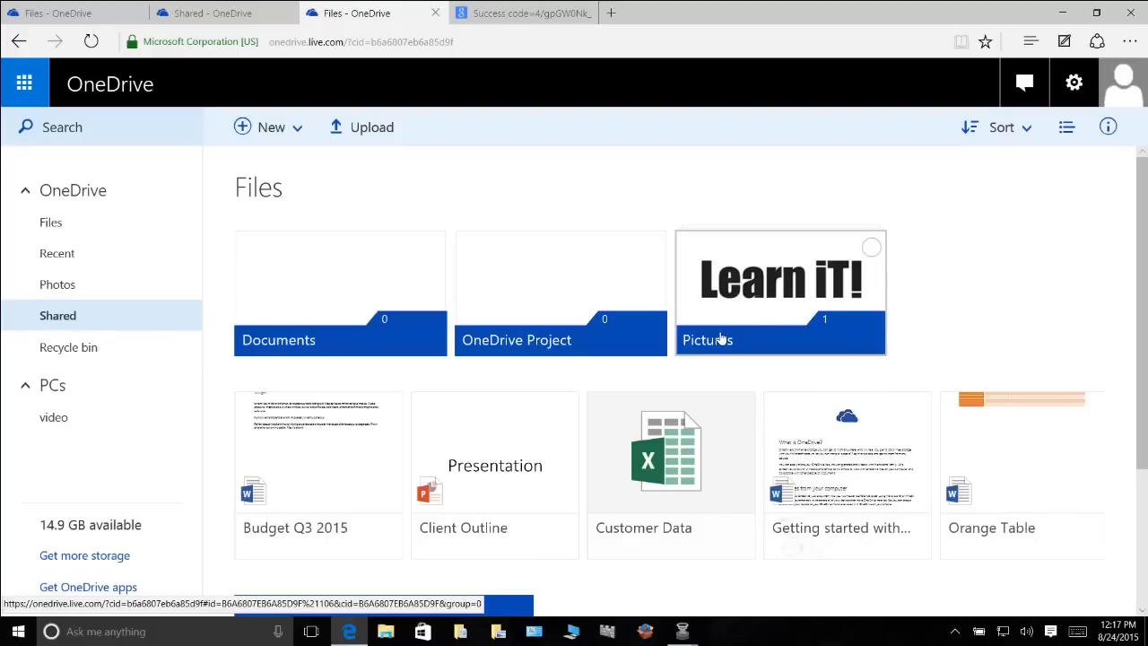
# Switch Files to the detailed list view with Name, Date modified, Sharing and Size columns
pyautogui.click(1067, 128)
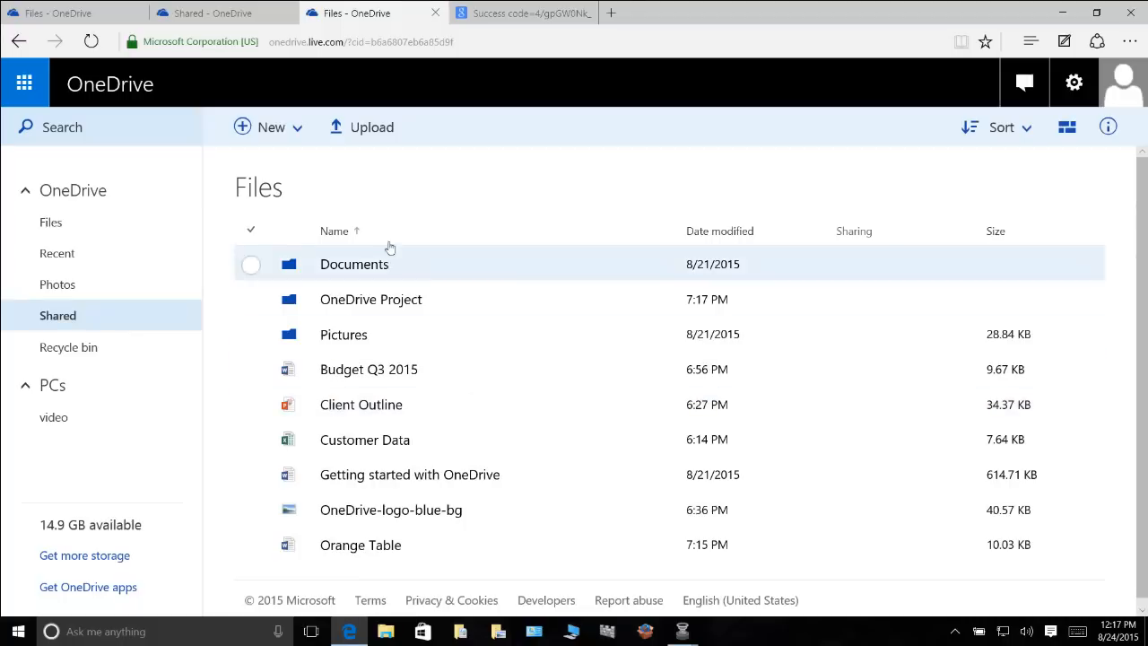
pyautogui.click(1065, 130)
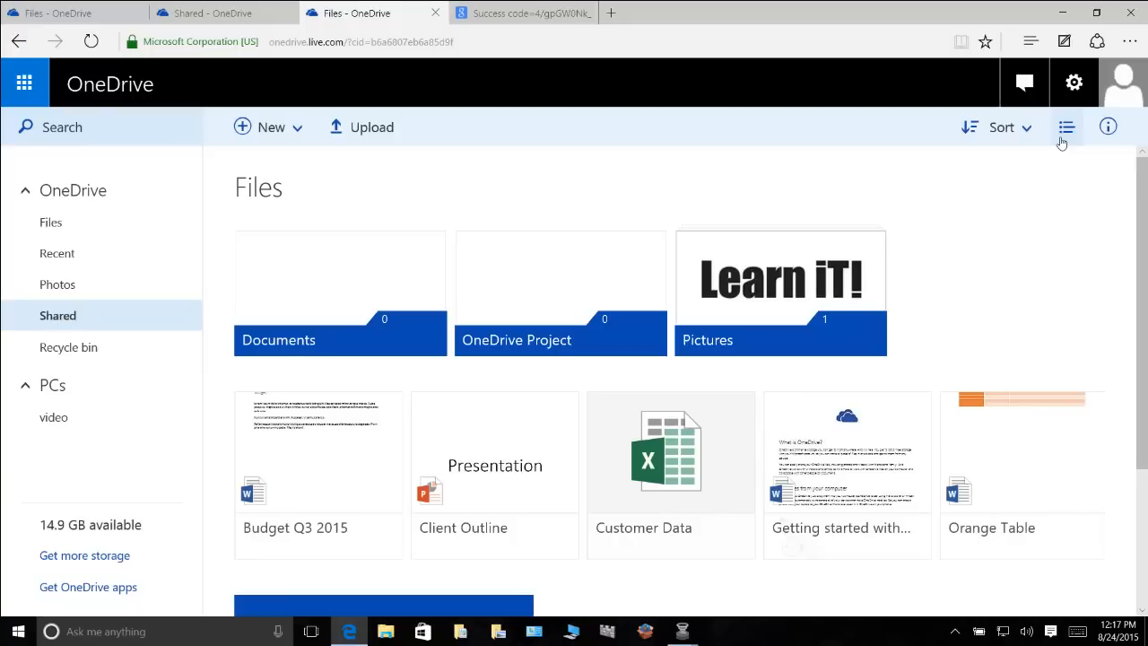
pyautogui.click(1065, 130)
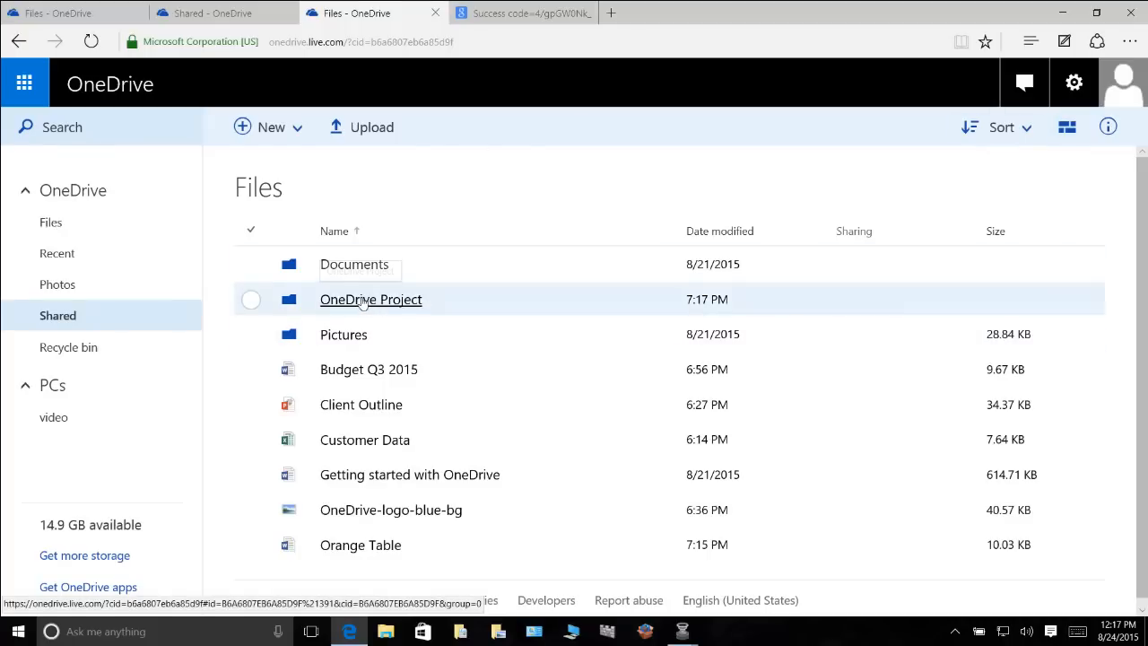
# Move Budget Q3 2015 and OneDrive-logo-blue-bg into OneDrive Project, then view Recent files
pyautogui.click(344, 367)
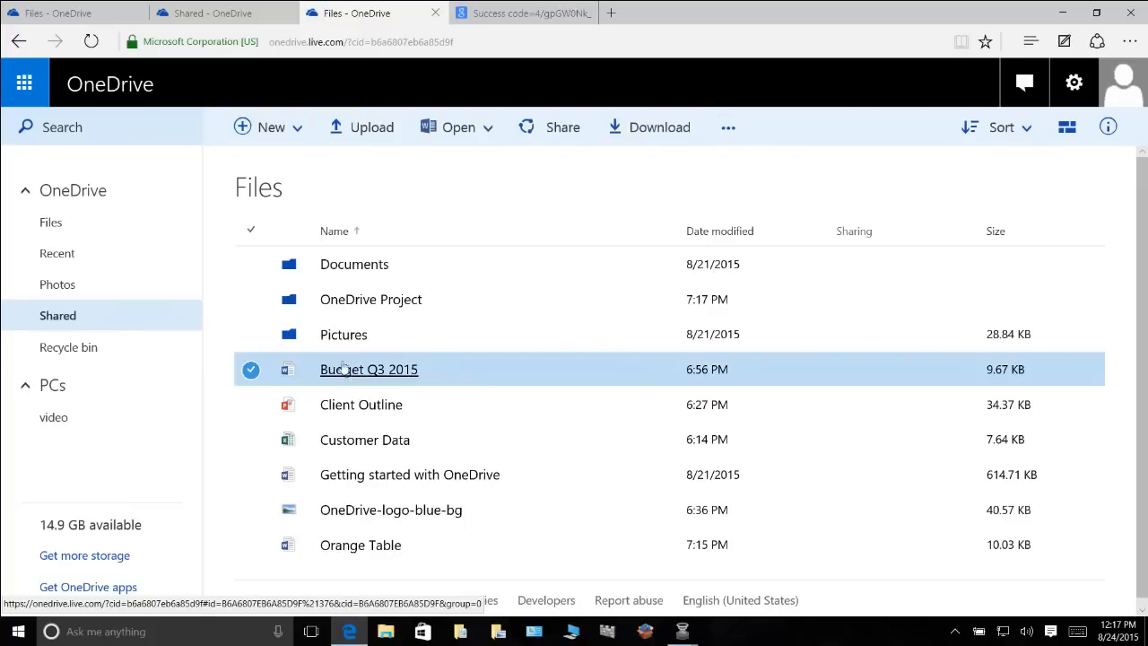
pyautogui.moveTo(343, 368); pyautogui.dragTo(341, 302)
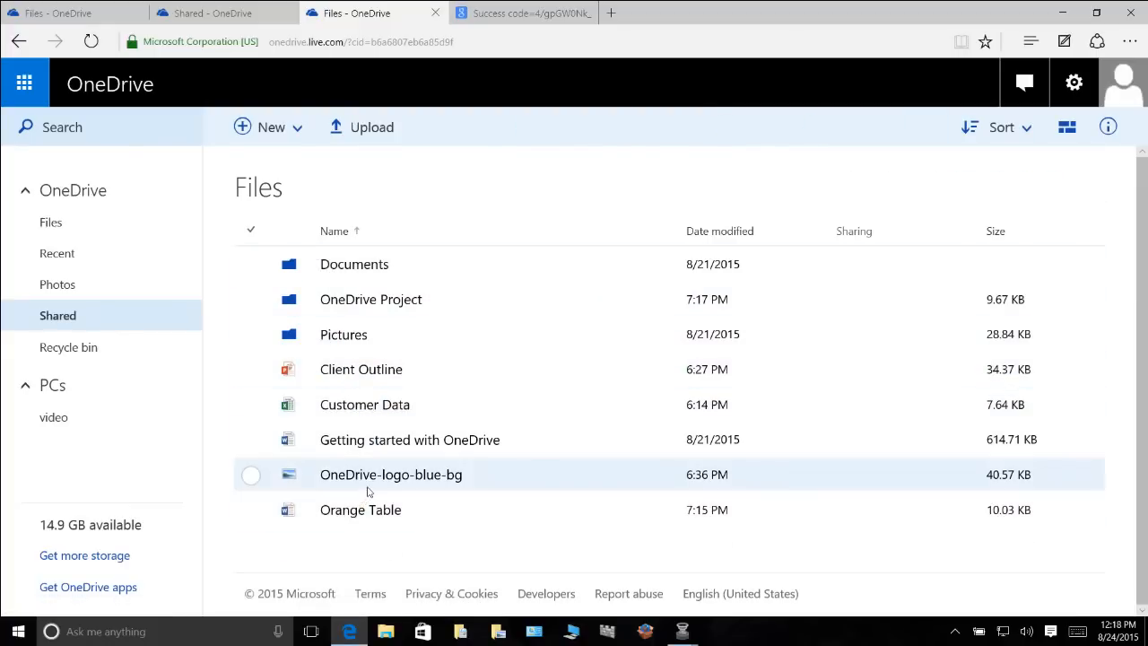
pyautogui.moveTo(368, 484); pyautogui.dragTo(369, 307)
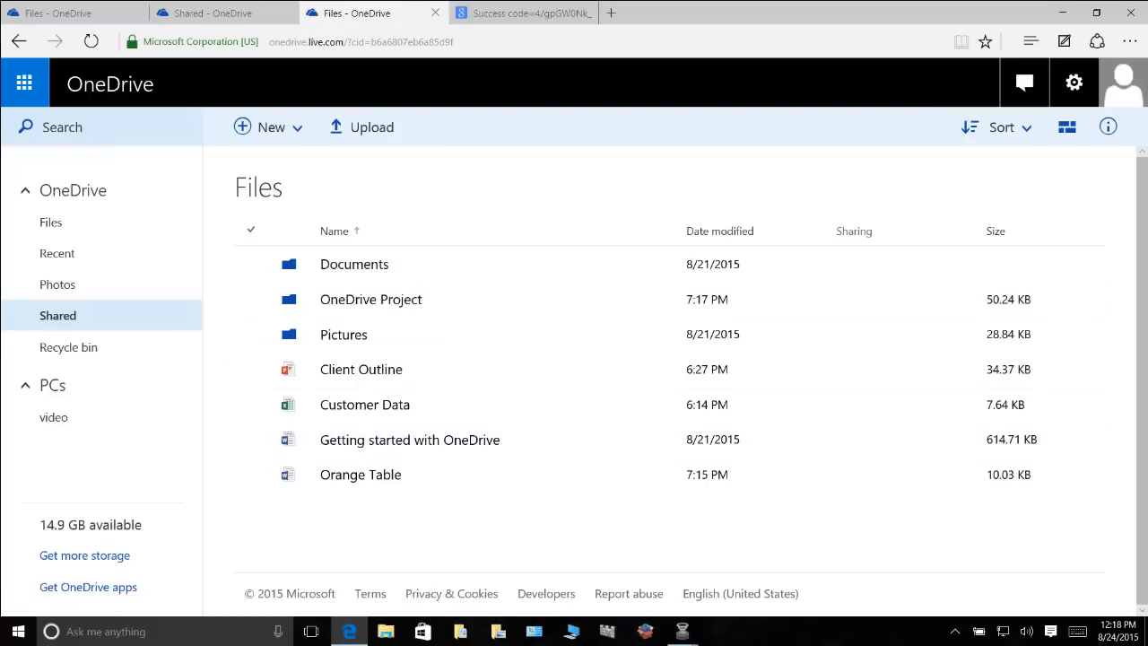
pyautogui.click(682, 632)
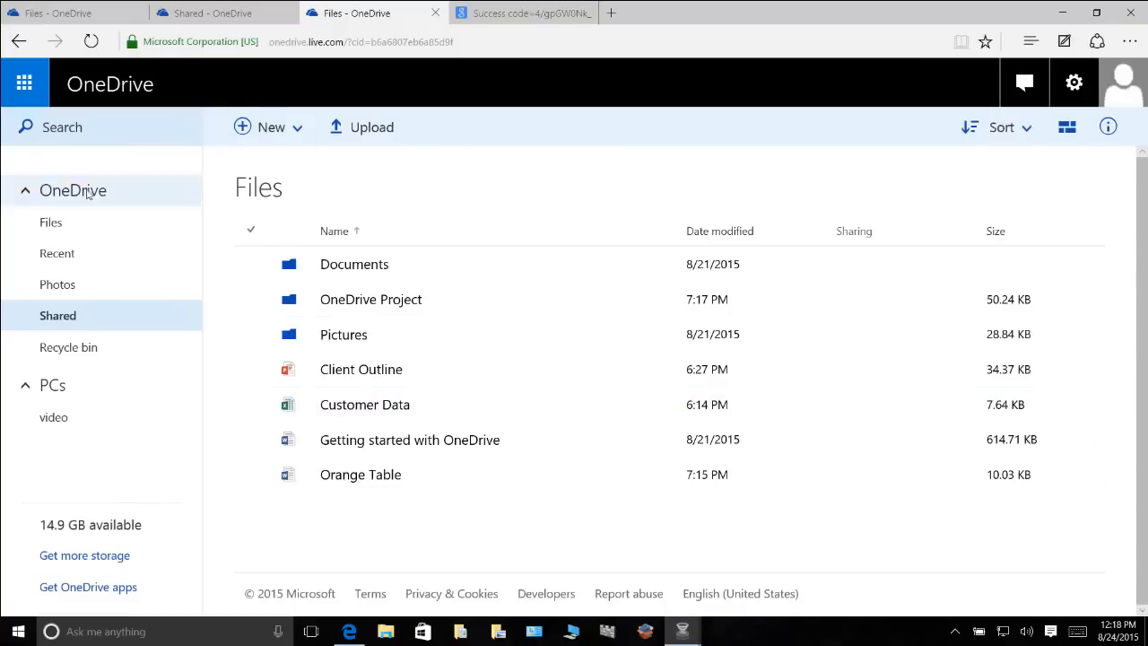
pyautogui.click(52, 231)
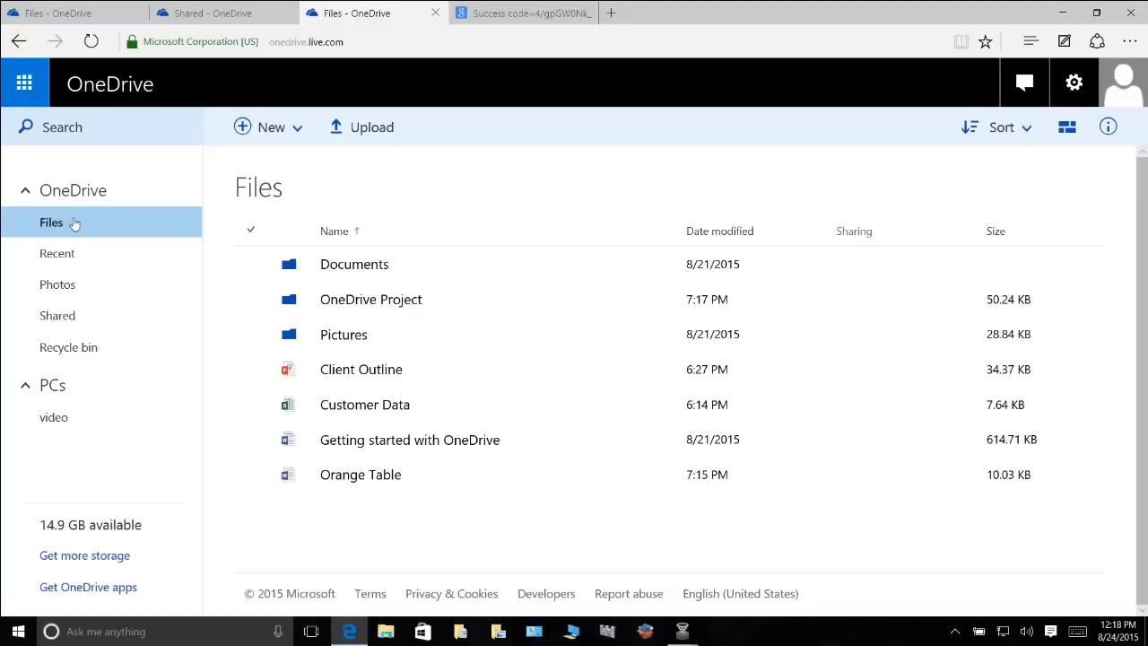
pyautogui.click(69, 255)
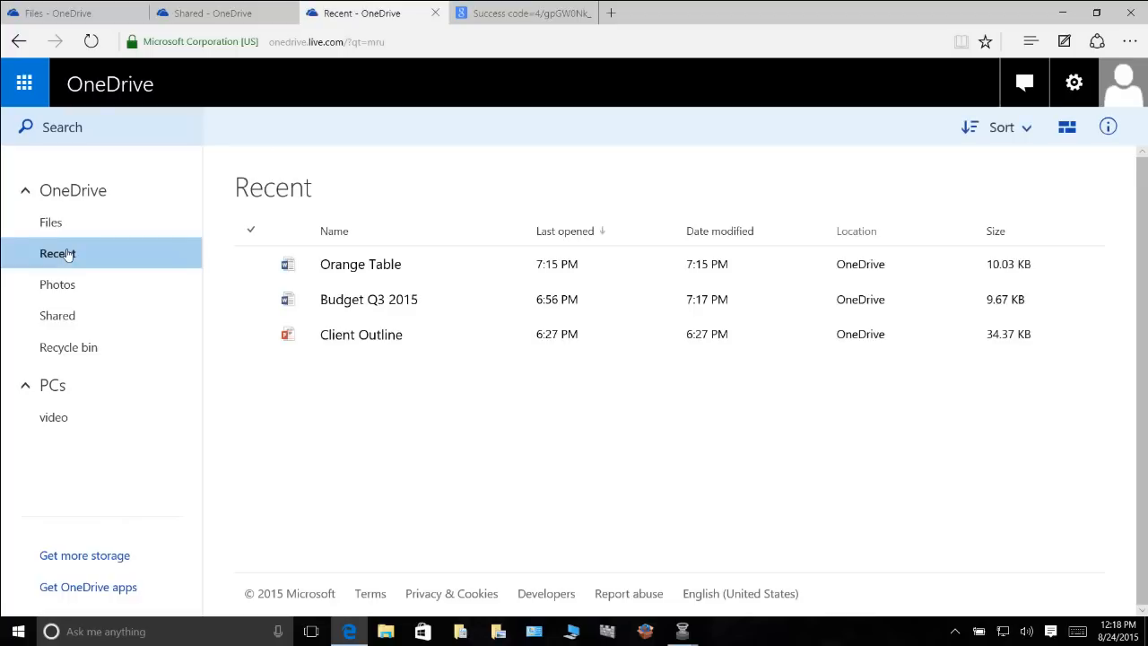
# Browse the Photos and Albums pages, then return to the main Files list
pyautogui.click(69, 285)
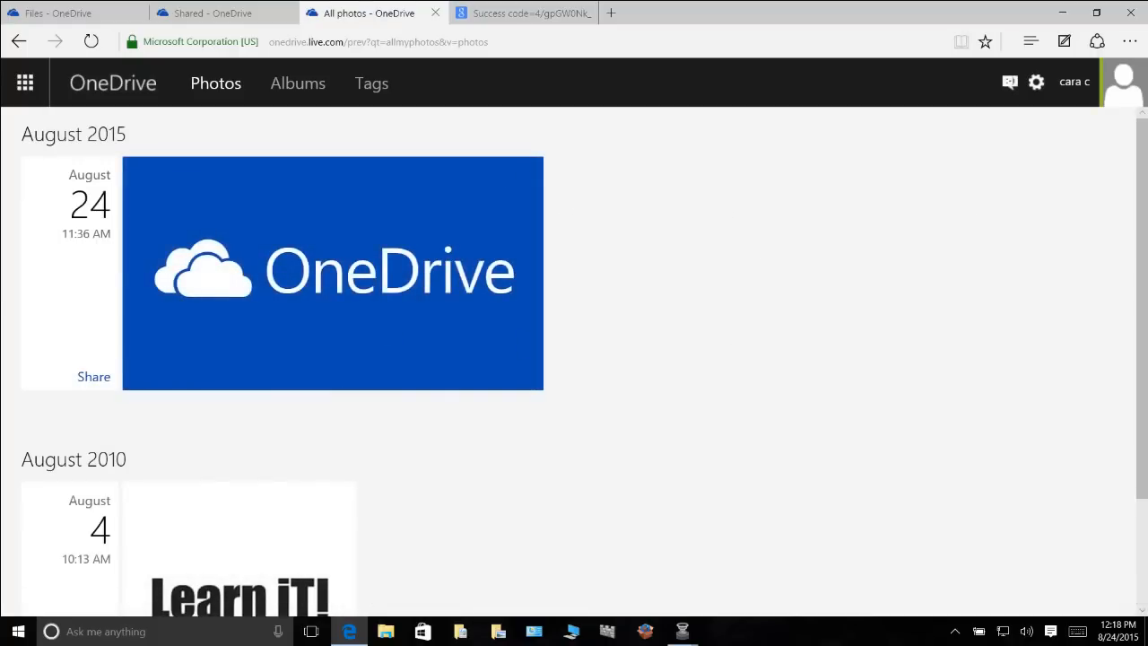
pyautogui.scroll(-2, 1141, 216)
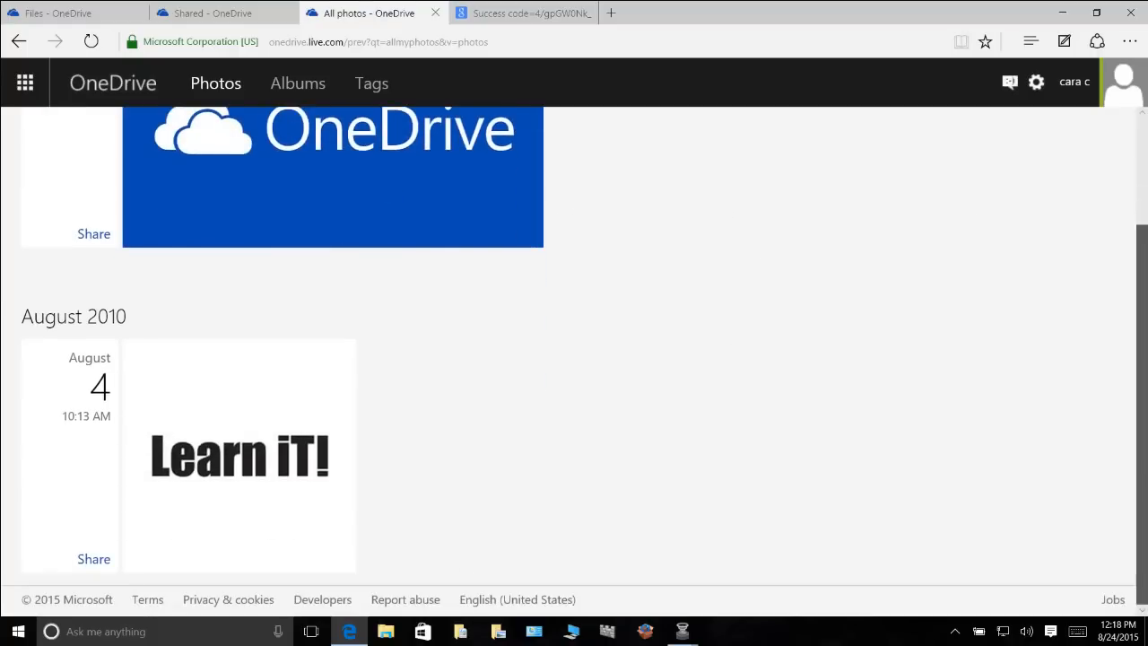
pyautogui.scroll(2, 574, 358)
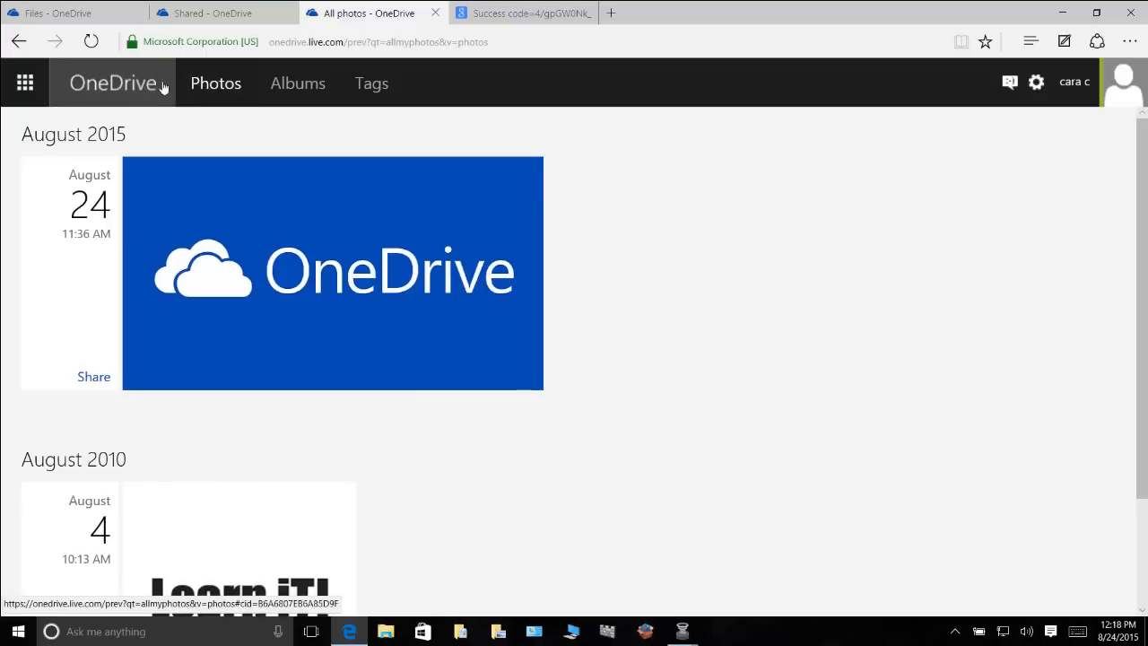
pyautogui.click(286, 92)
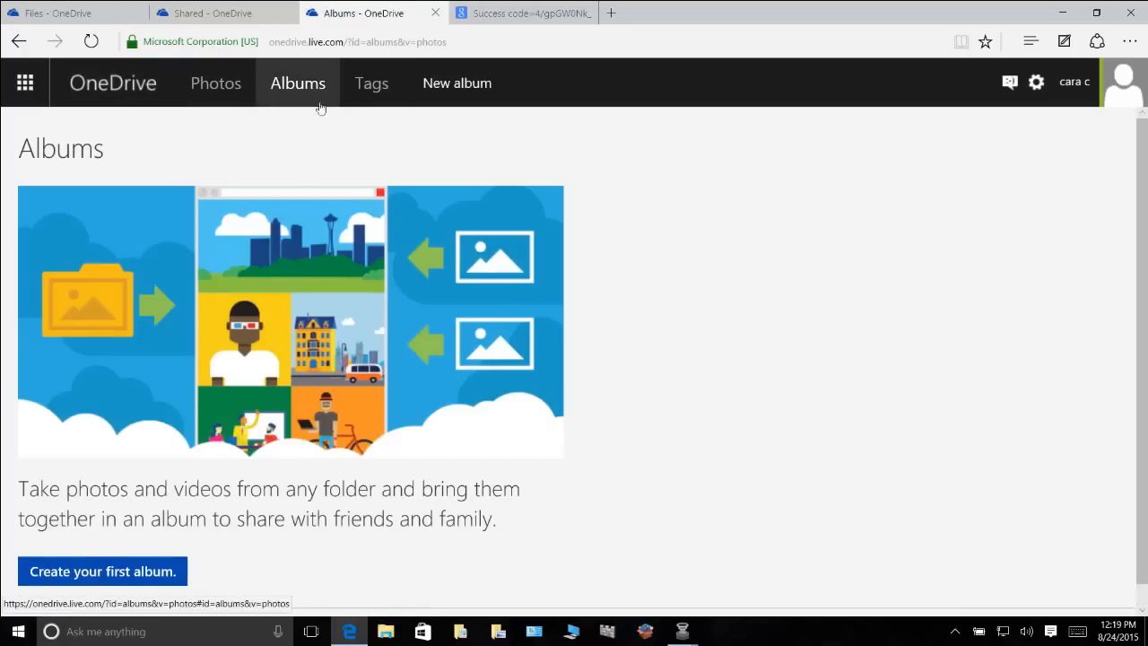
pyautogui.click(123, 91)
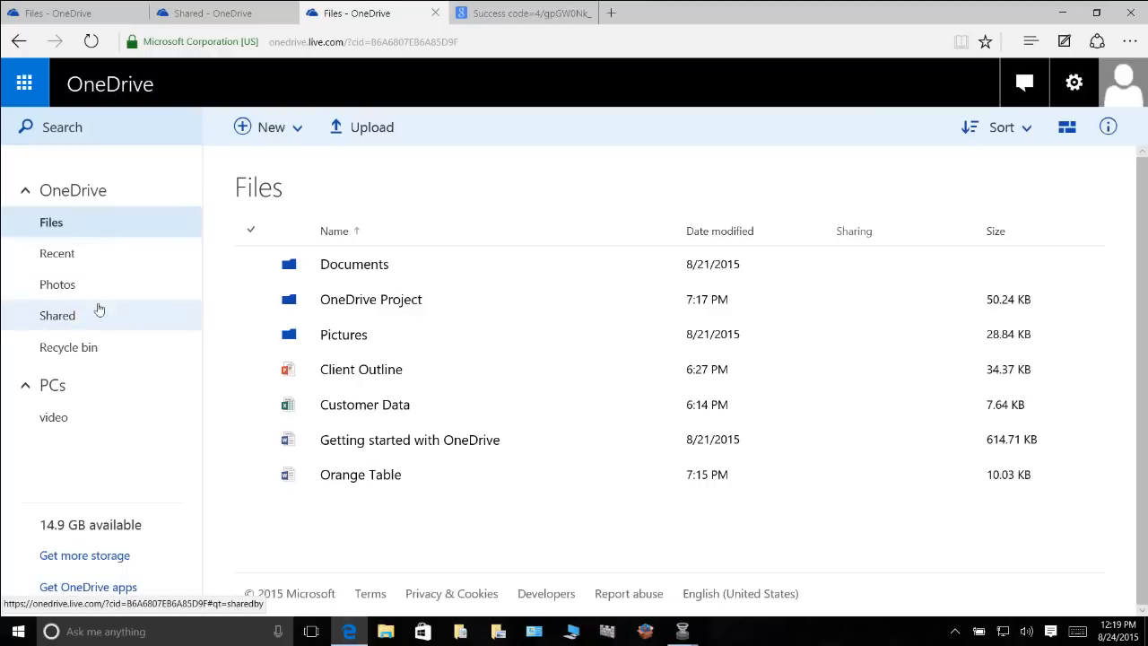
pyautogui.click(58, 316)
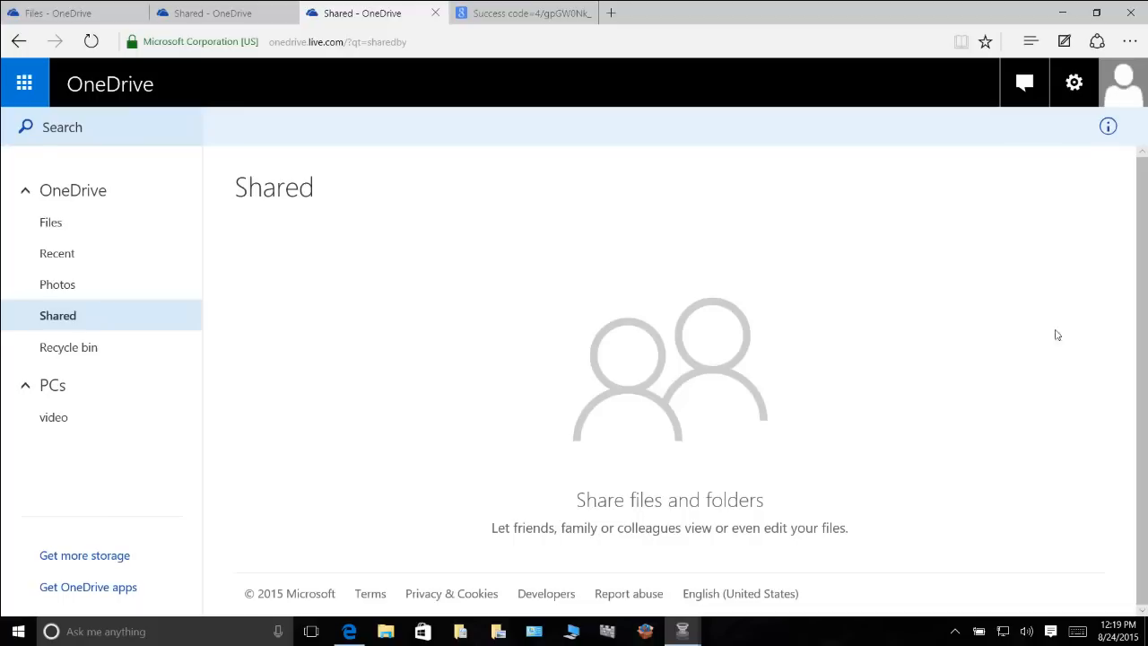
pyautogui.click(37, 222)
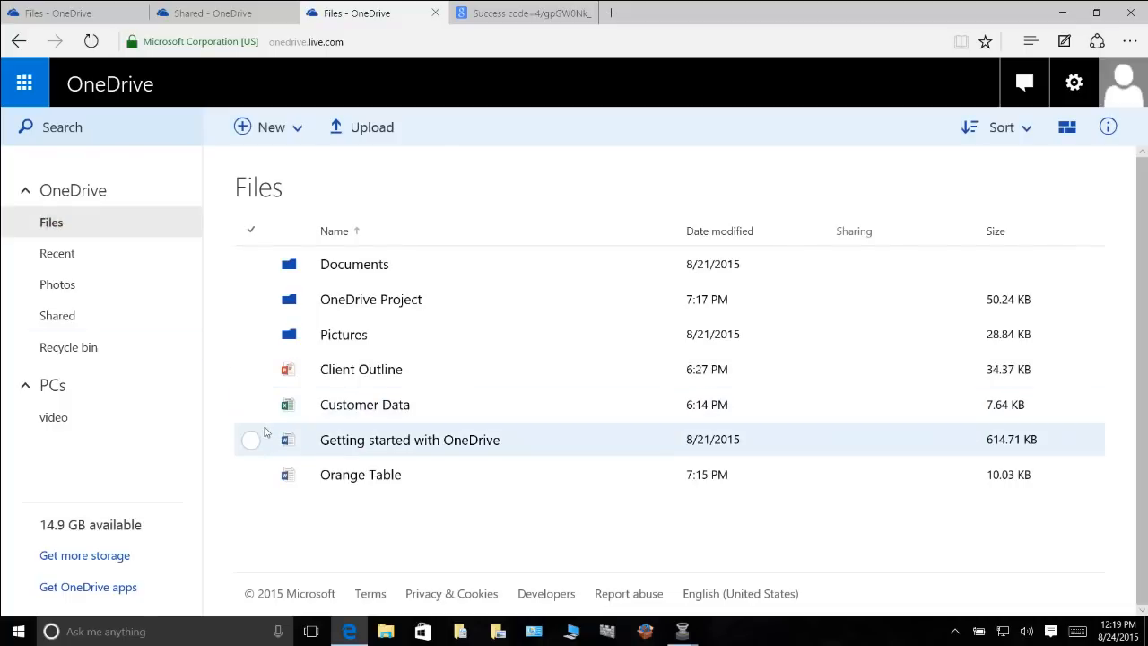
pyautogui.click(251, 480)
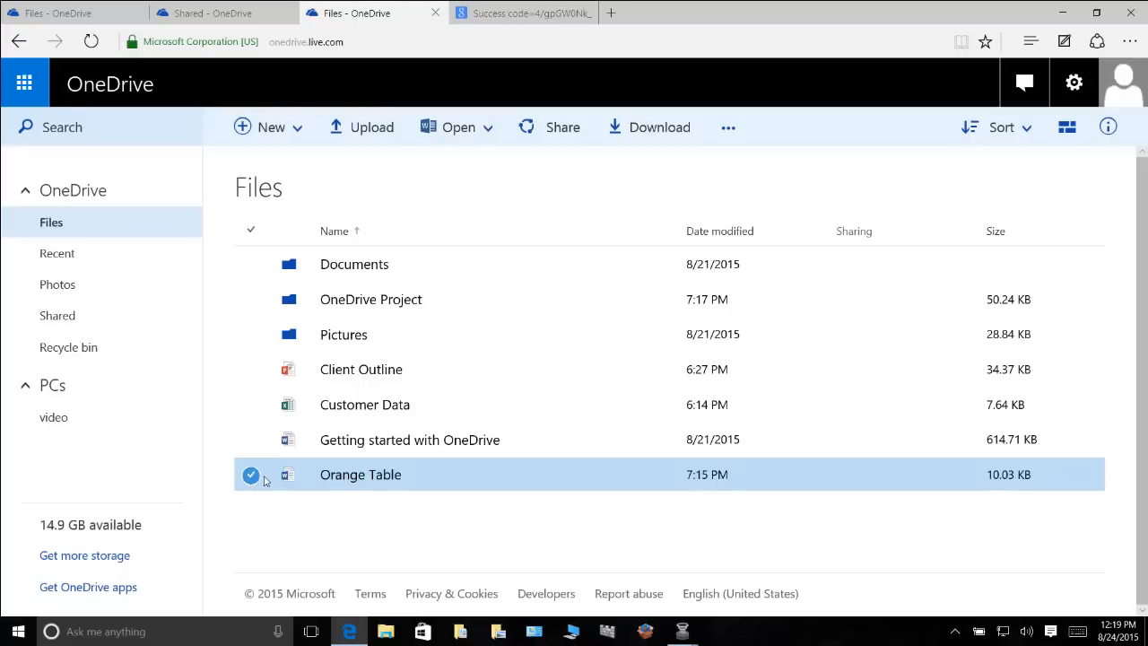
# Select Orange Table and open its Share invitation dialog with edit rights
pyautogui.click(251, 480)
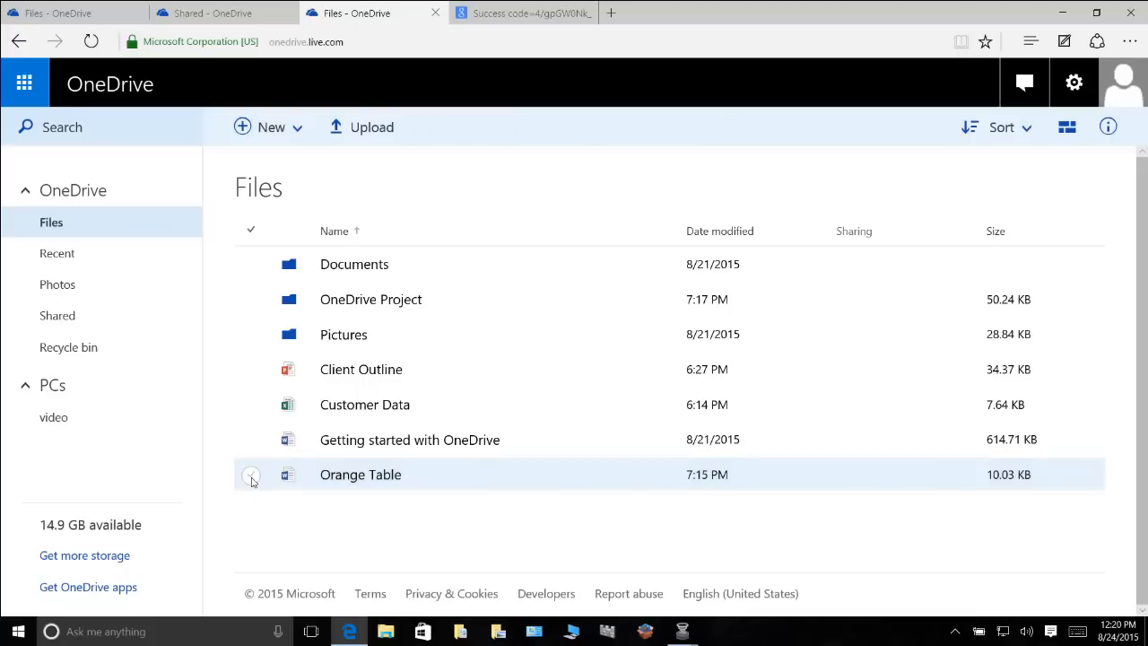
pyautogui.click(251, 480)
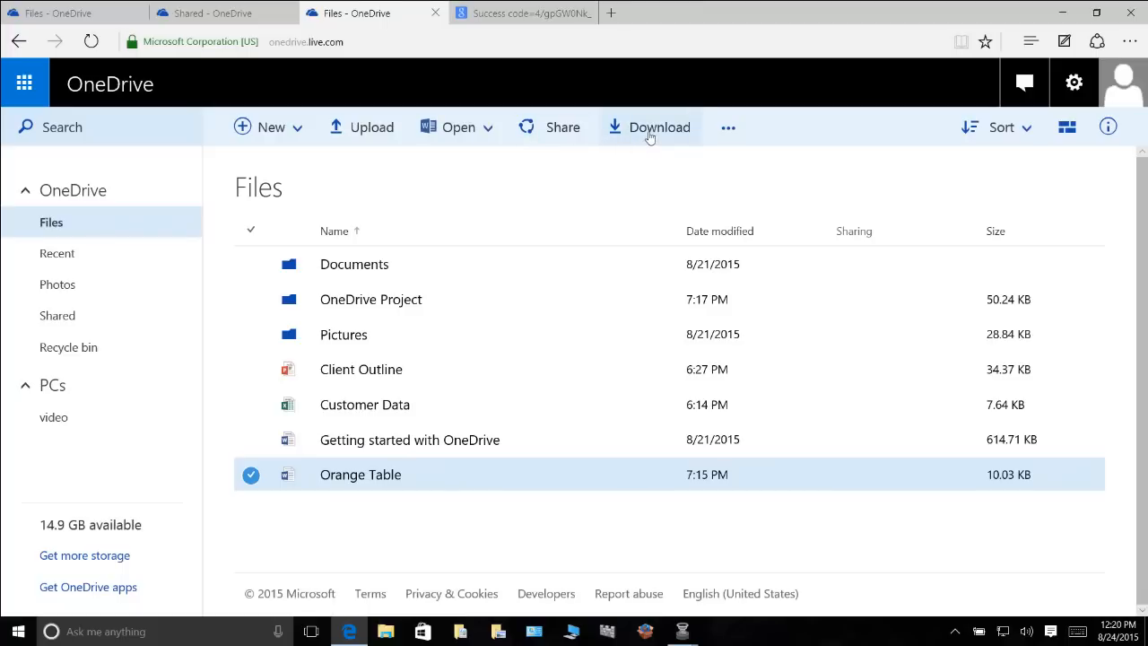
pyautogui.click(552, 128)
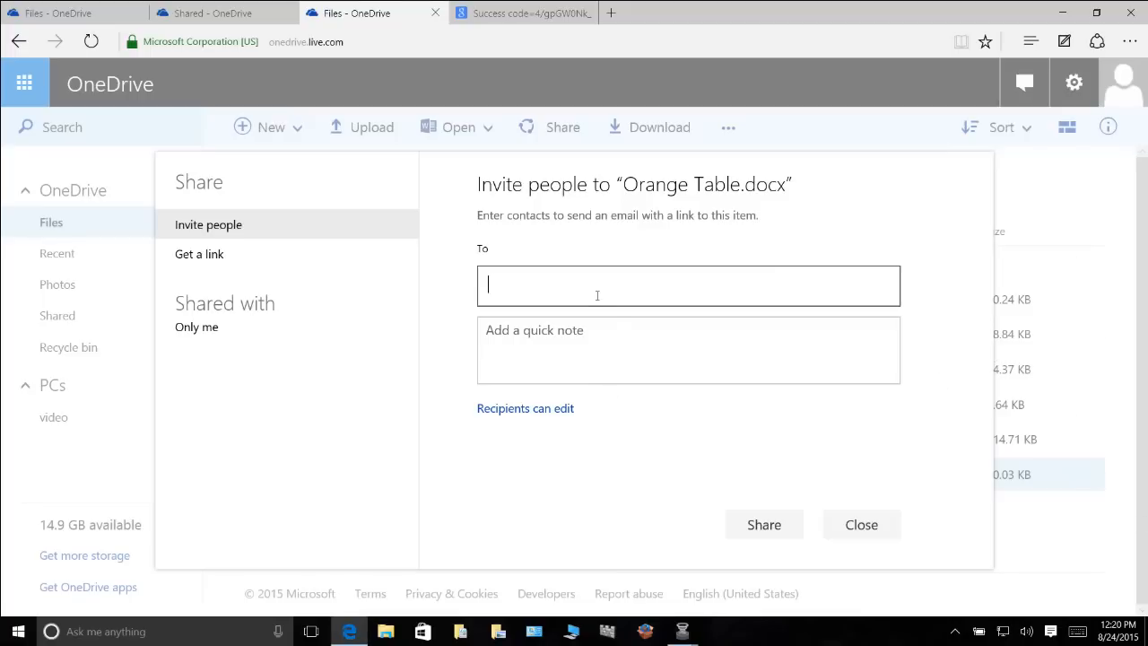
# Add the recipient's e-mail address to the Orange Table.docx invite with the note 'Test'
pyautogui.press('Return')
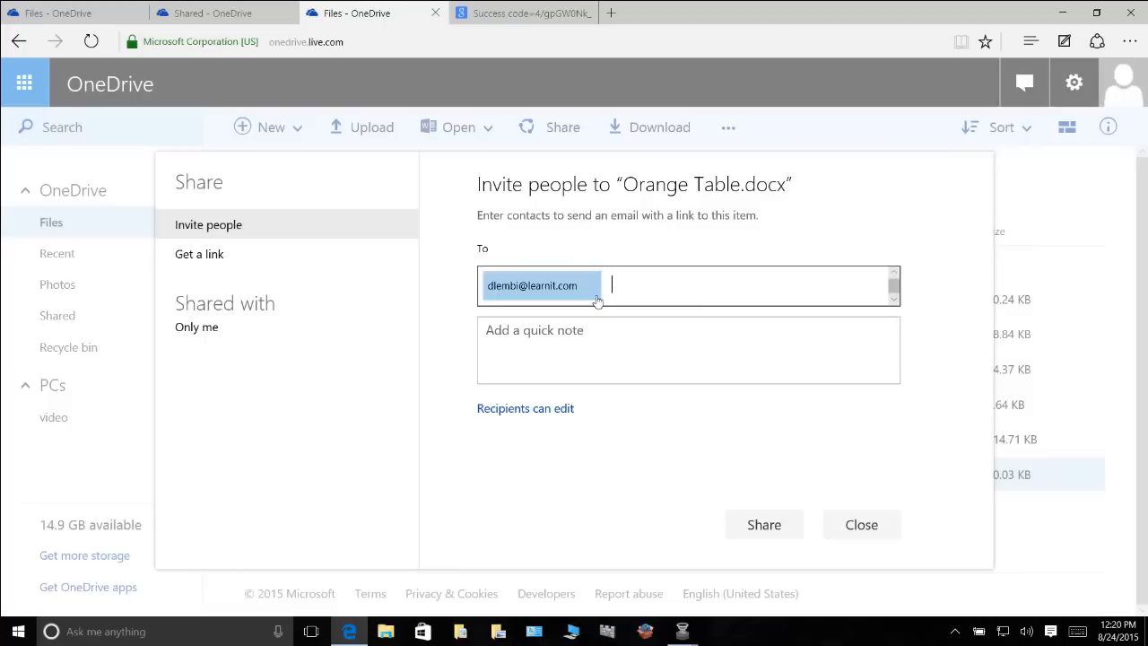
pyautogui.click(592, 326)
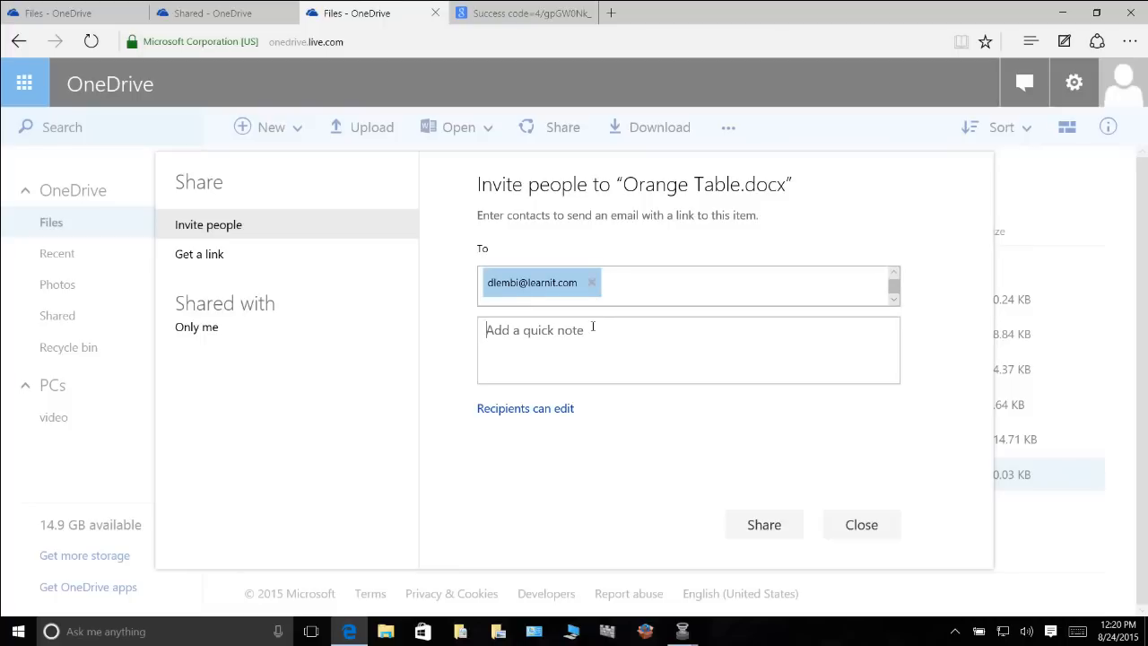
pyautogui.write('Test')
# Let recipients edit without needing a Microsoft account, then send the invitation
pyautogui.click(518, 411)
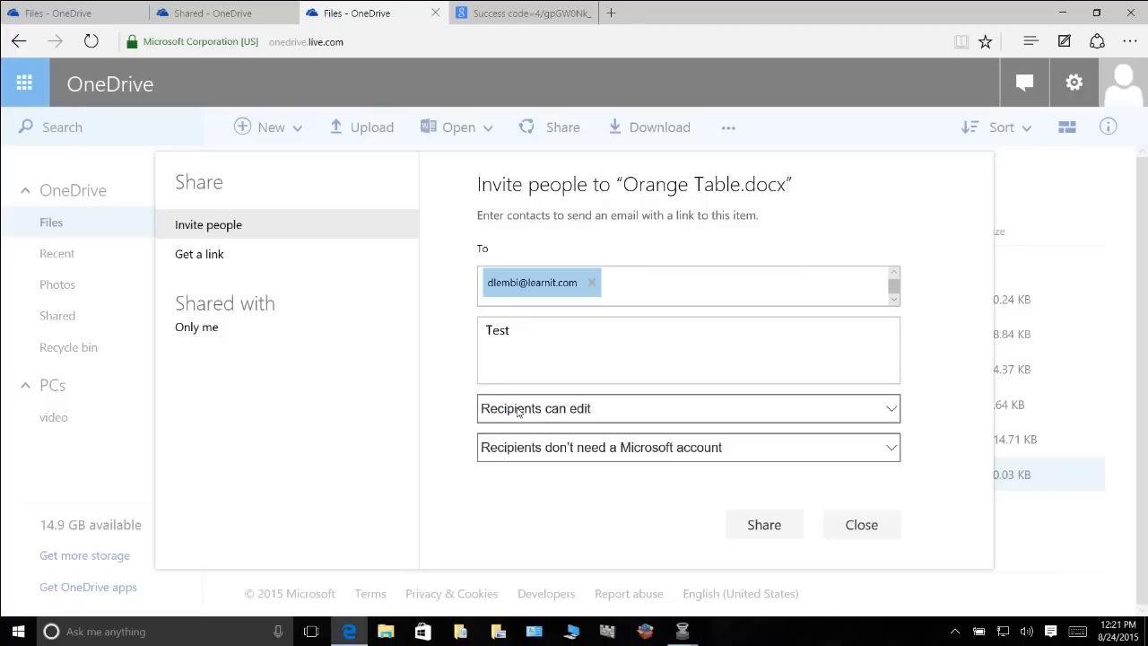
pyautogui.click(889, 409)
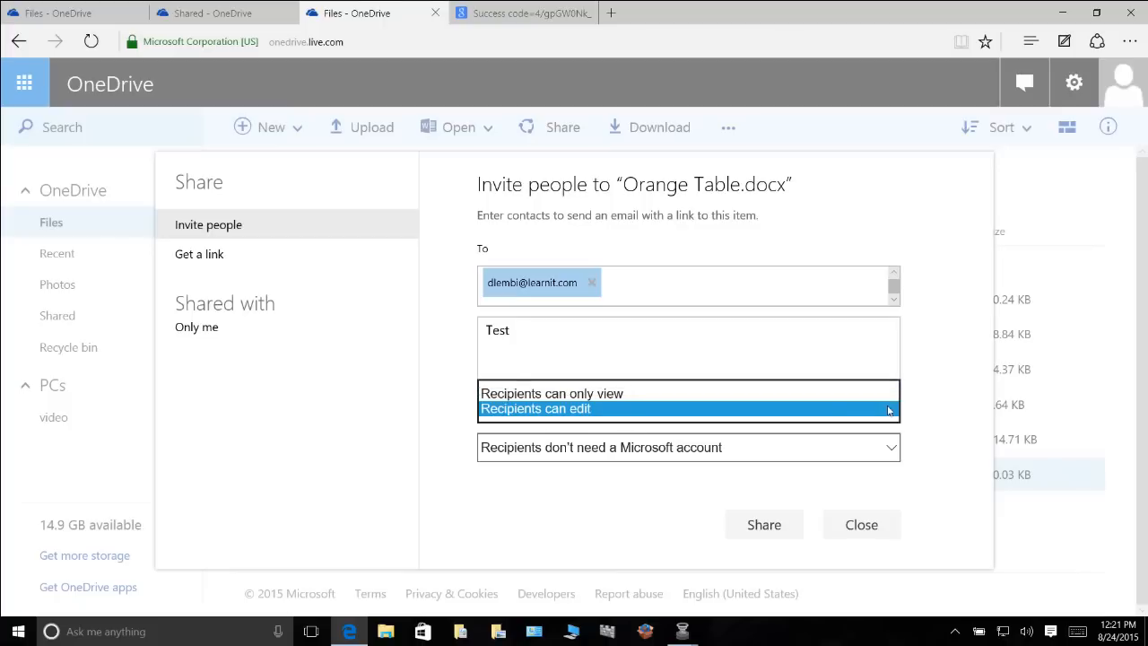
pyautogui.click(671, 409)
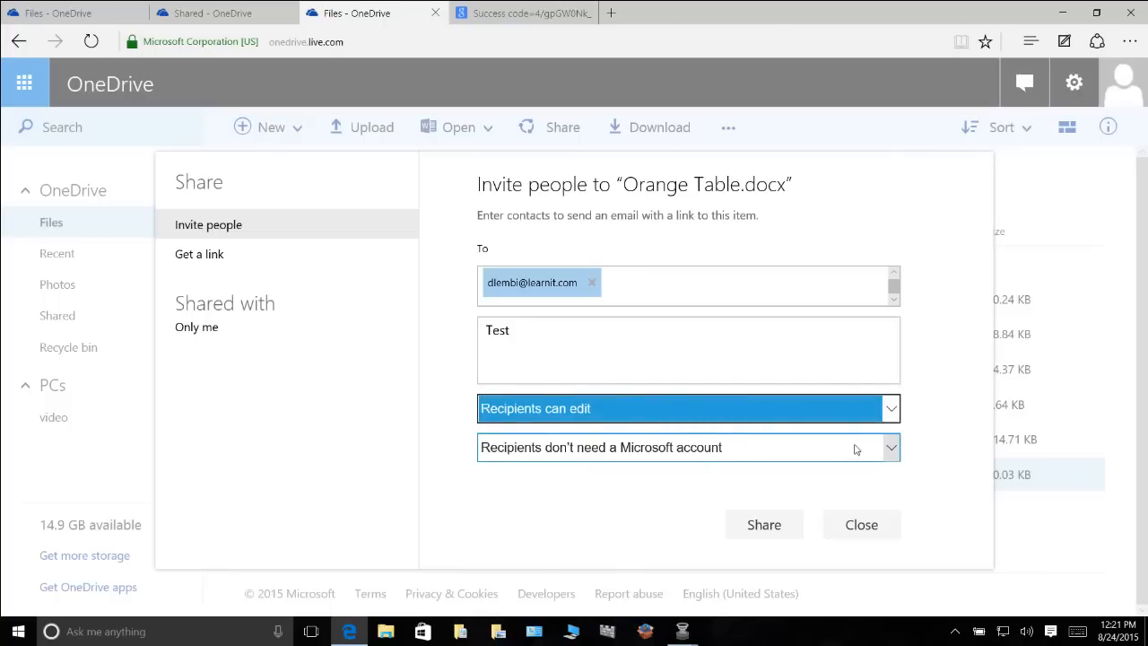
pyautogui.click(891, 449)
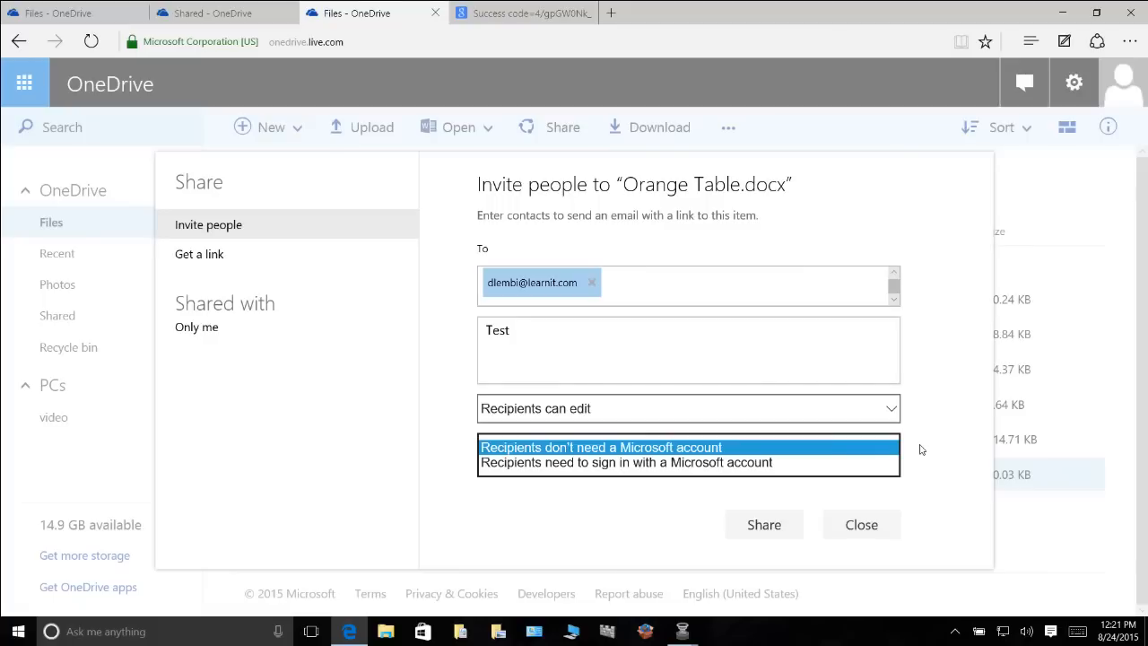
pyautogui.click(774, 525)
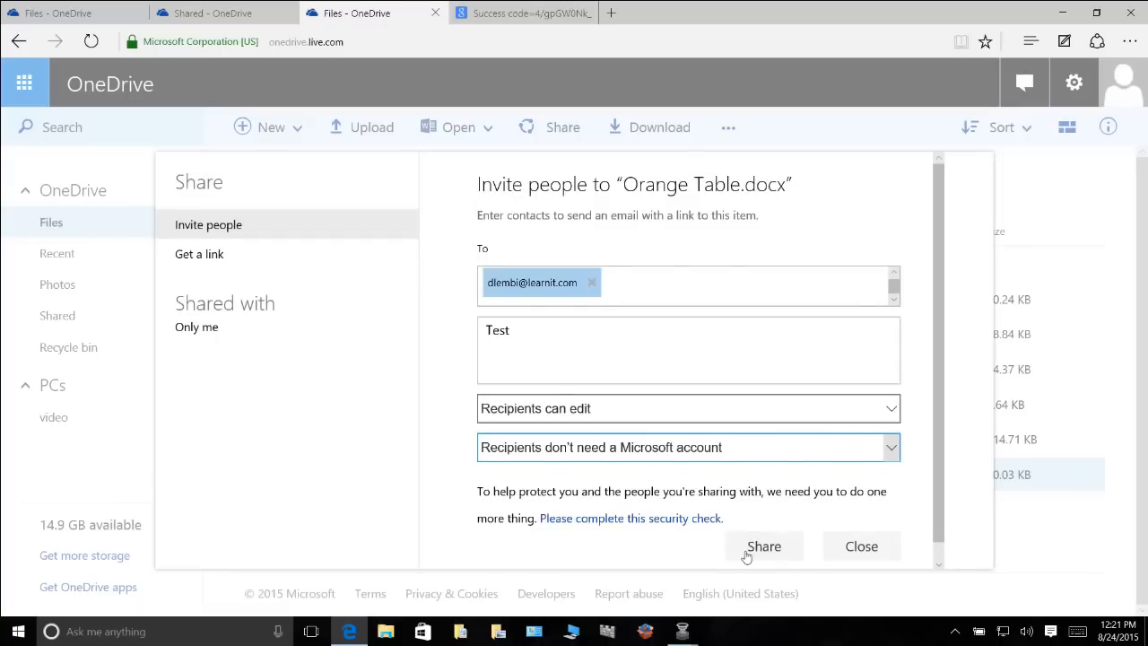
pyautogui.click(743, 554)
# Pass the Outlook.com junk-email check by entering the shown captcha characters
pyautogui.click(677, 520)
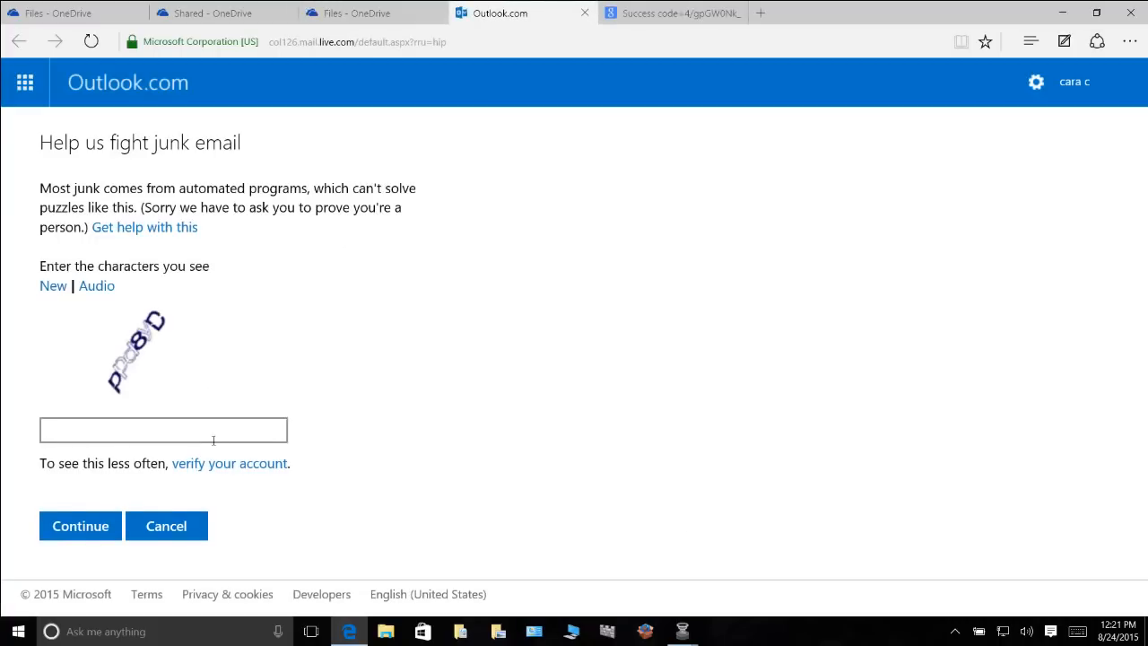
pyautogui.click(214, 440)
pyautogui.write('ppd')
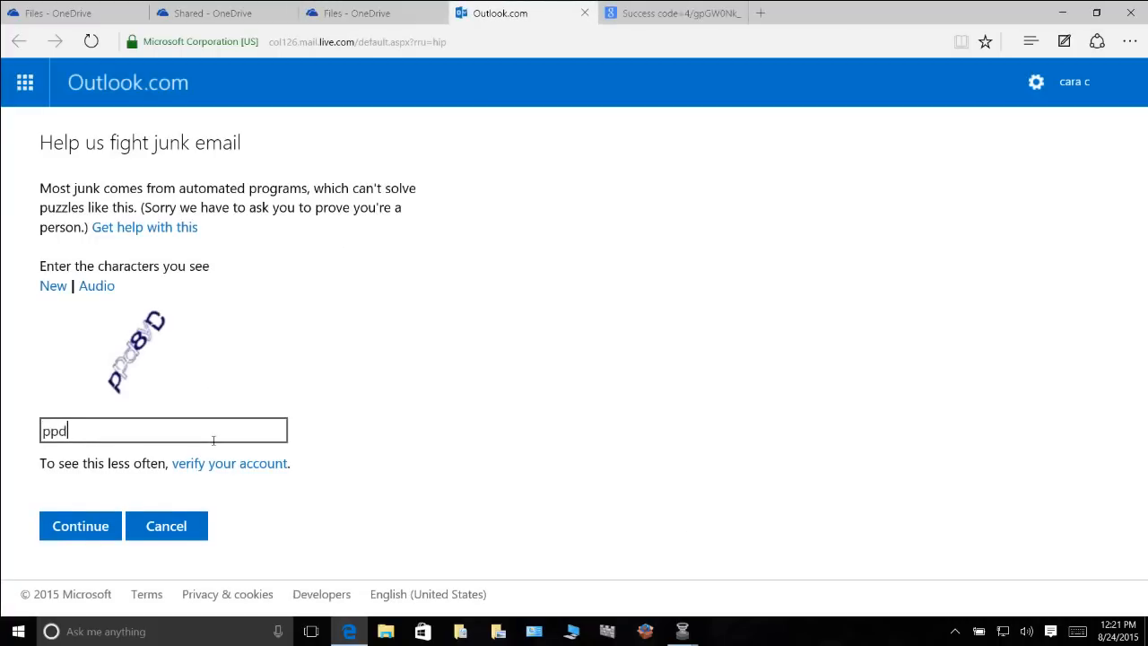
pyautogui.write('8yD')
pyautogui.click(105, 526)
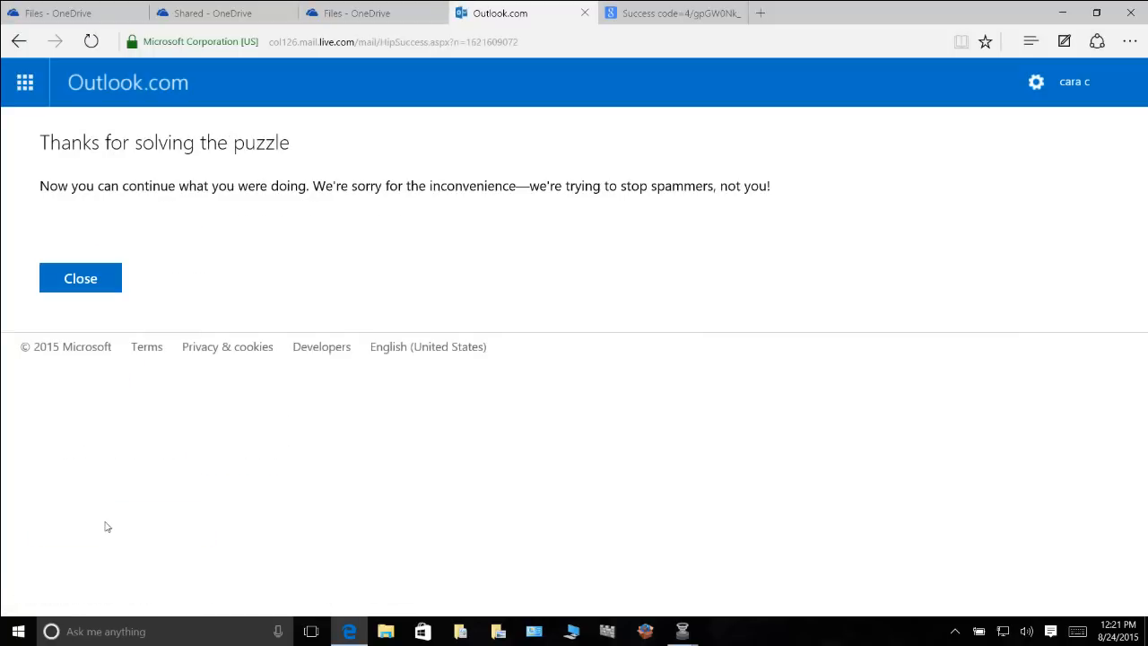
# Send the Orange Table edit invite after the puzzle, then dismiss the sharing confirmation
pyautogui.click(83, 276)
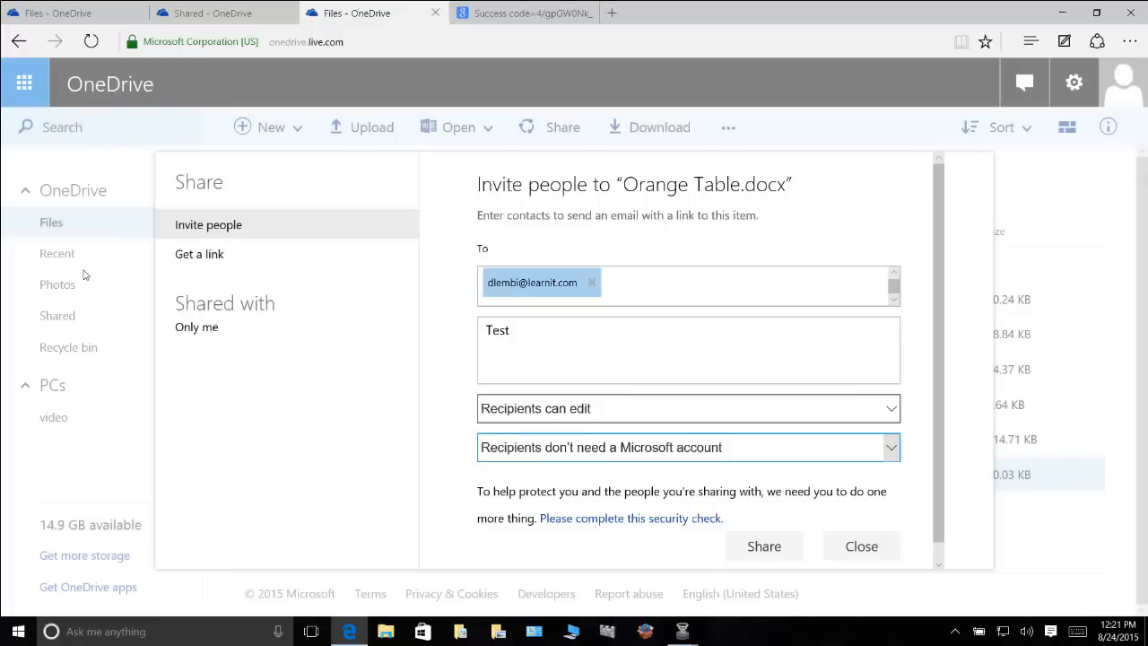
pyautogui.click(763, 546)
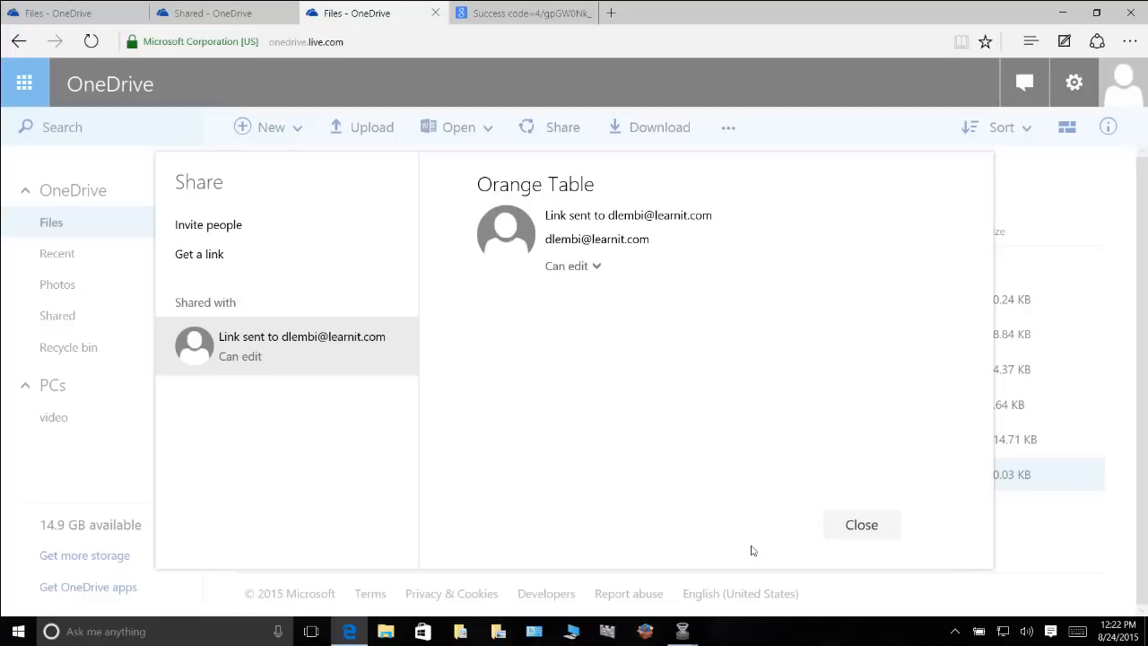
pyautogui.click(868, 526)
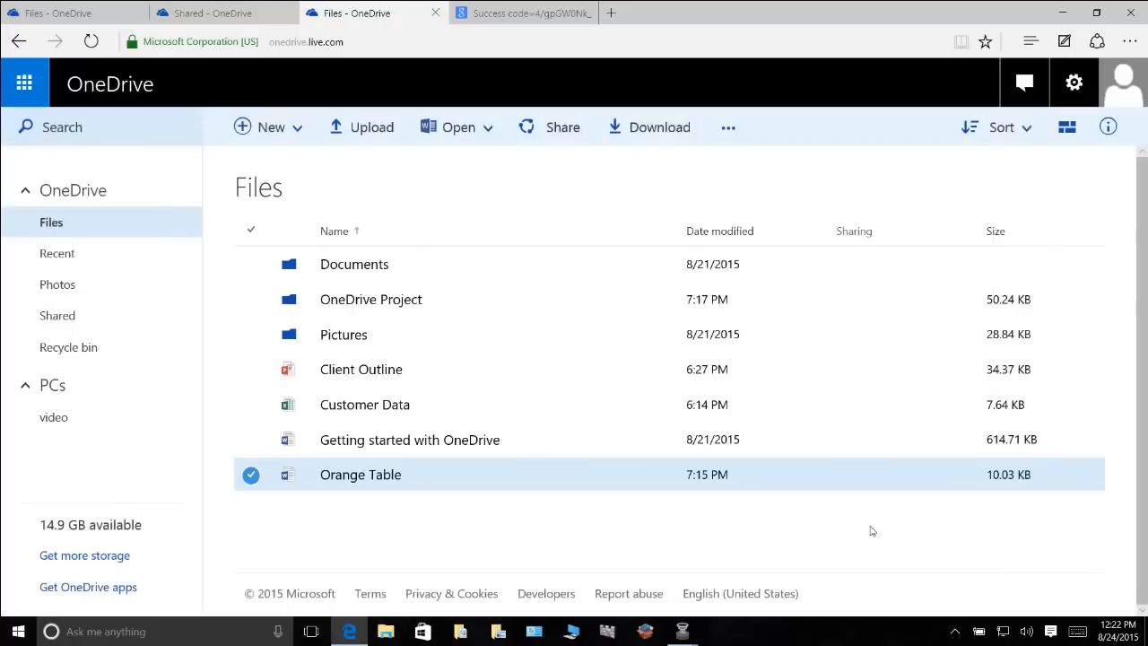
# Select Orange Table.docx in Files and reopen its sharing settings
pyautogui.scroll(-1, 328, 505)
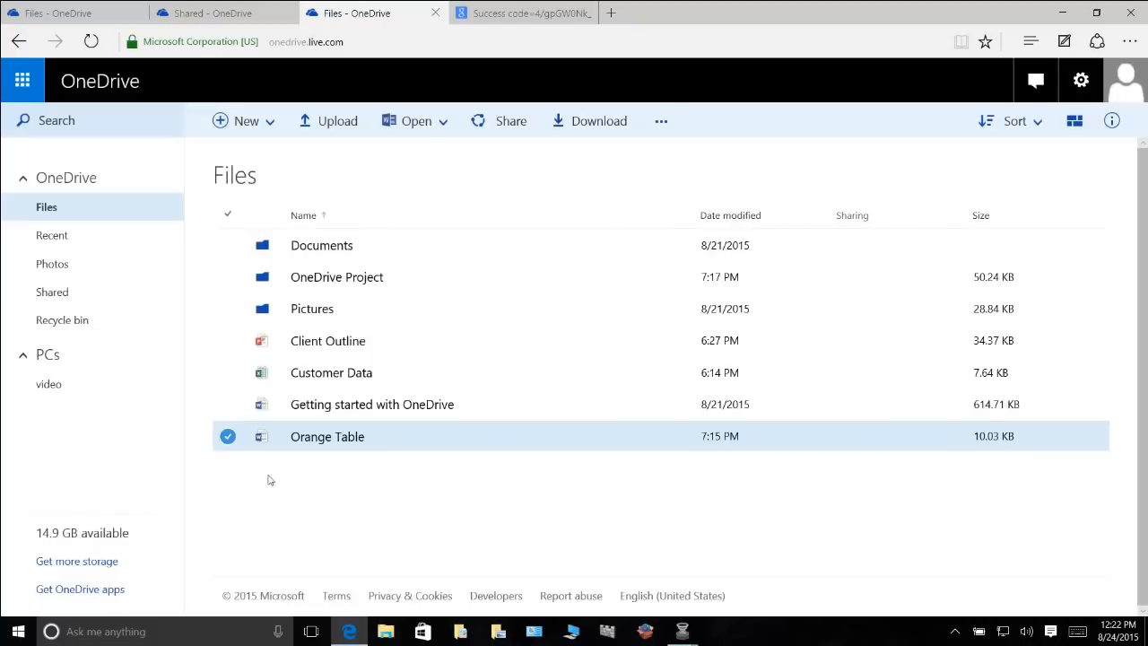
pyautogui.click(232, 441)
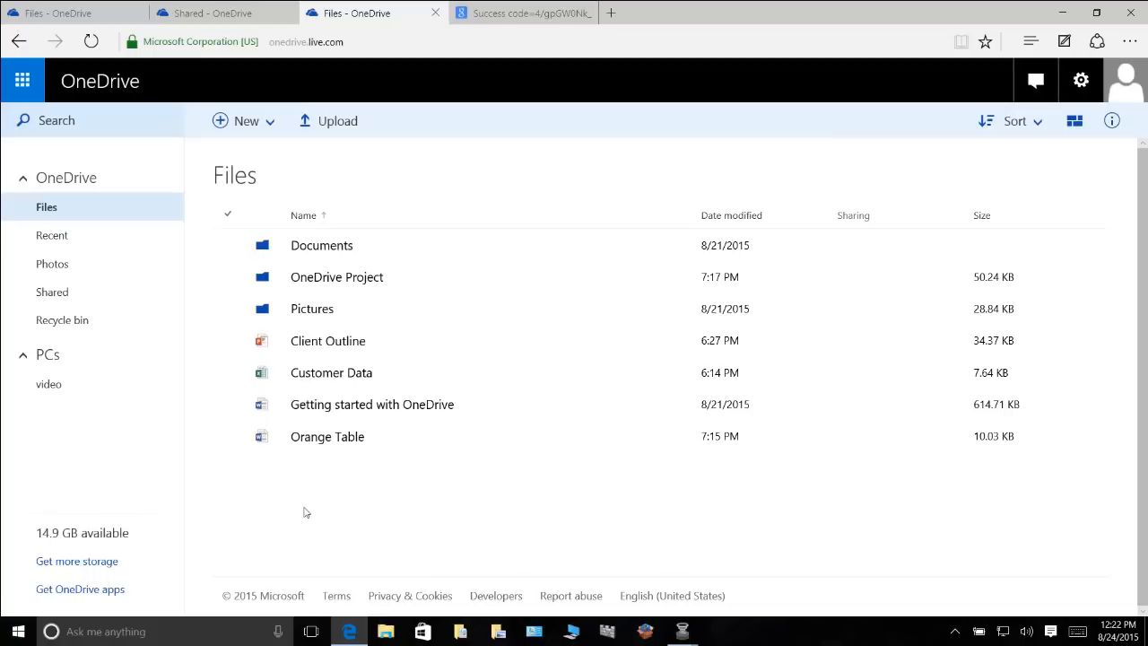
pyautogui.click(226, 439)
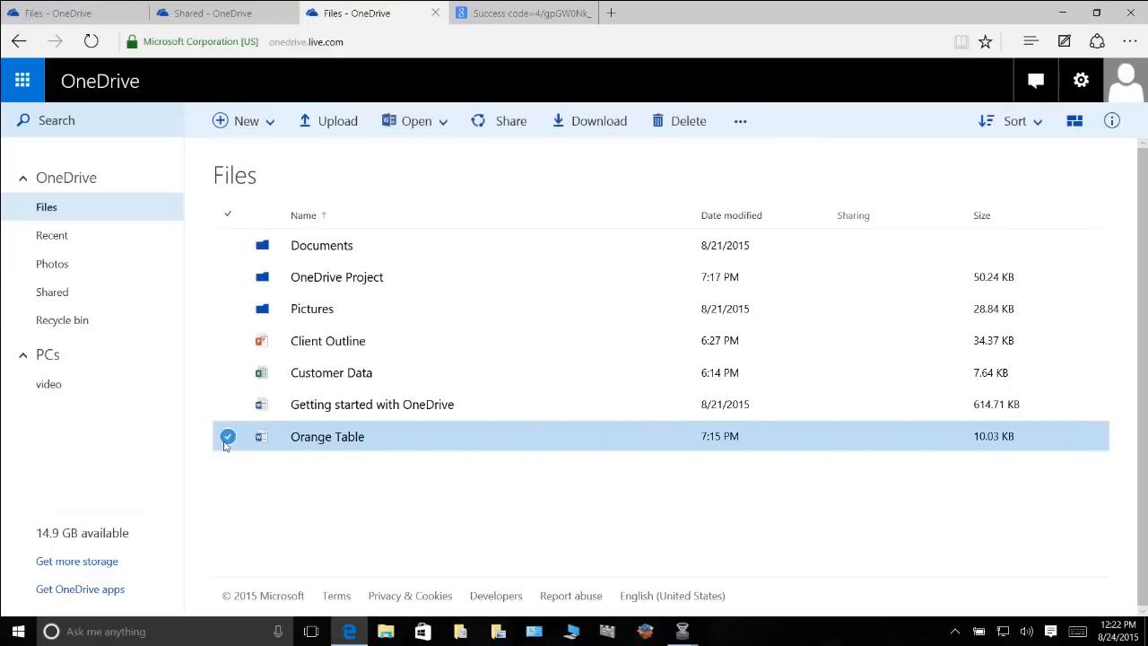
pyautogui.click(741, 121)
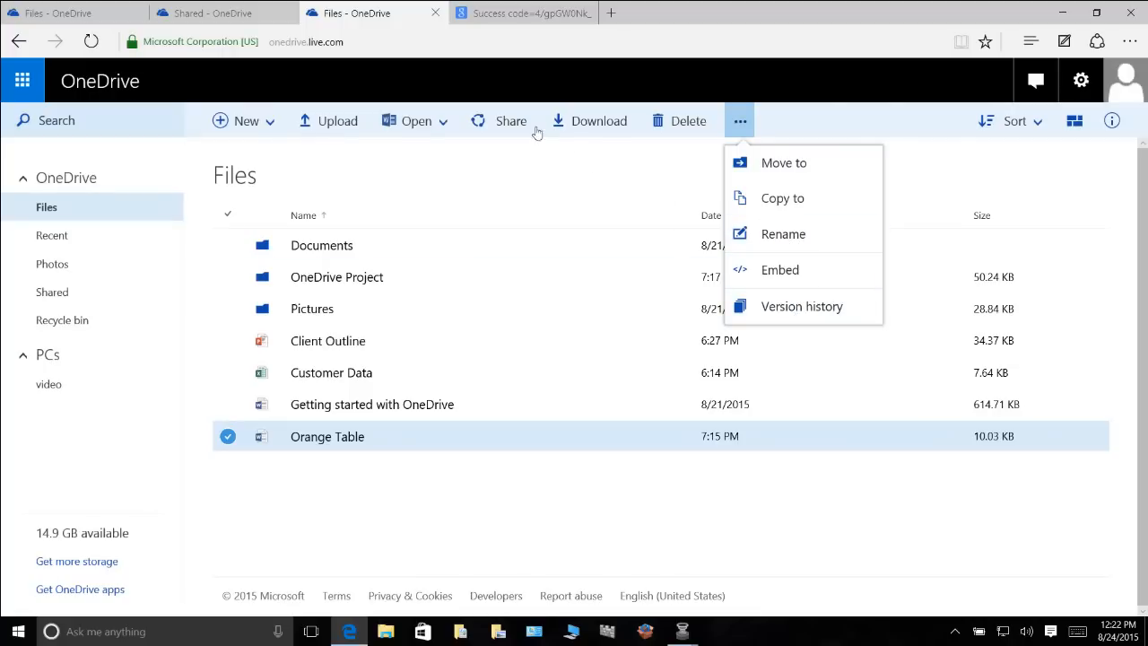
pyautogui.click(507, 123)
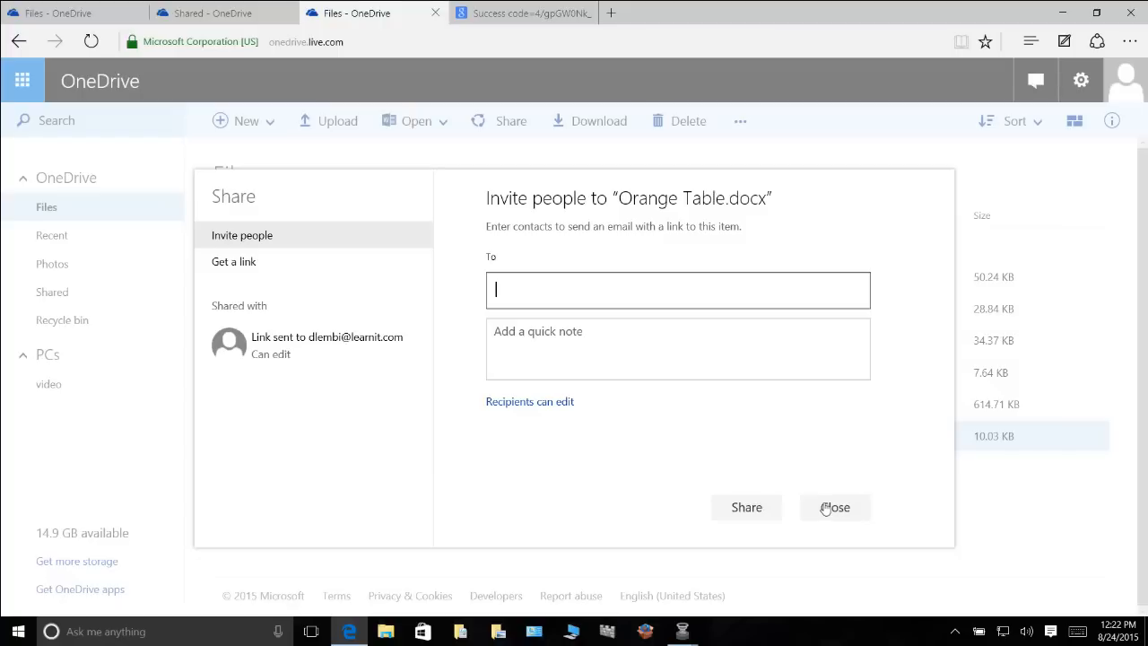
# Stop sharing Orange Table with the invited recipient and close the sharing window
pyautogui.click(287, 353)
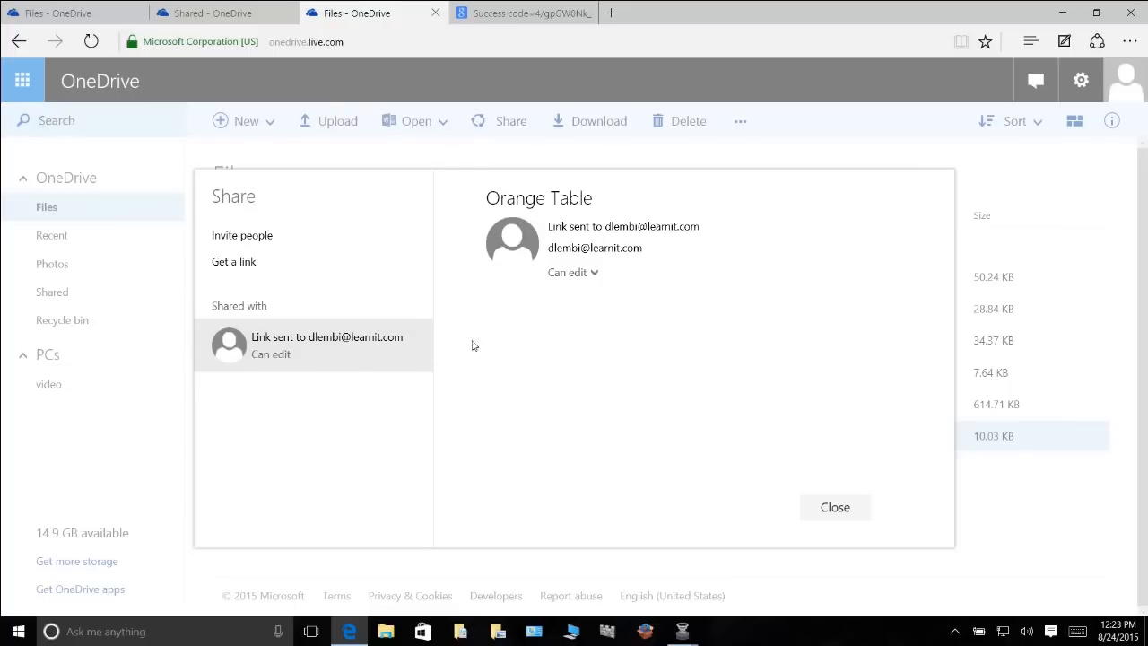
pyautogui.click(593, 276)
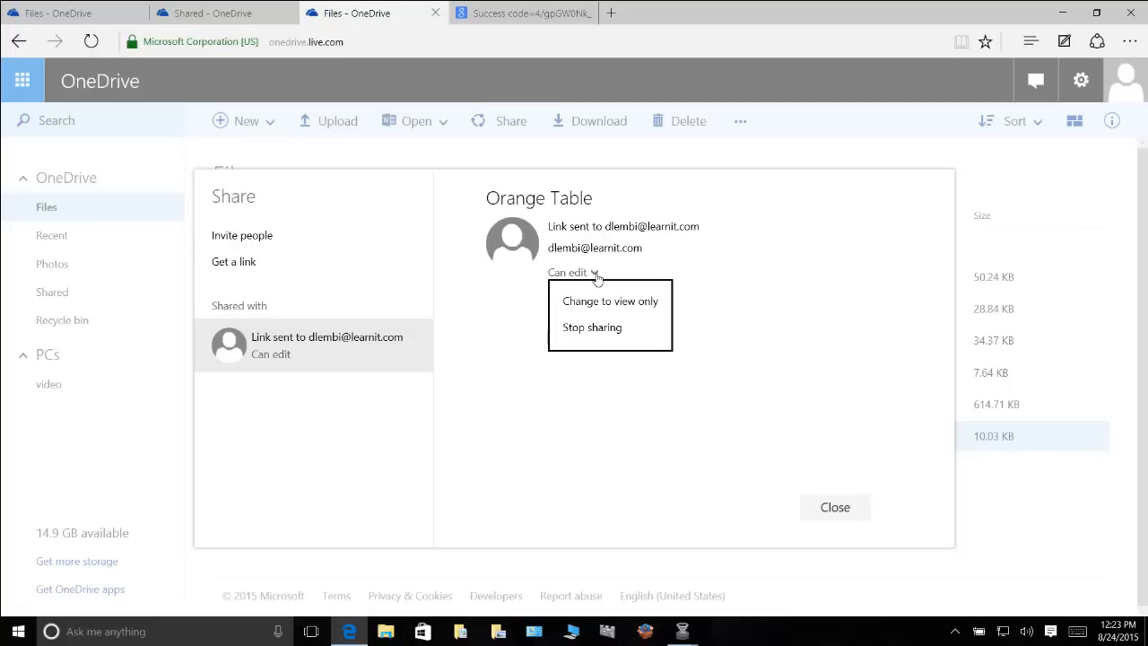
pyautogui.click(598, 328)
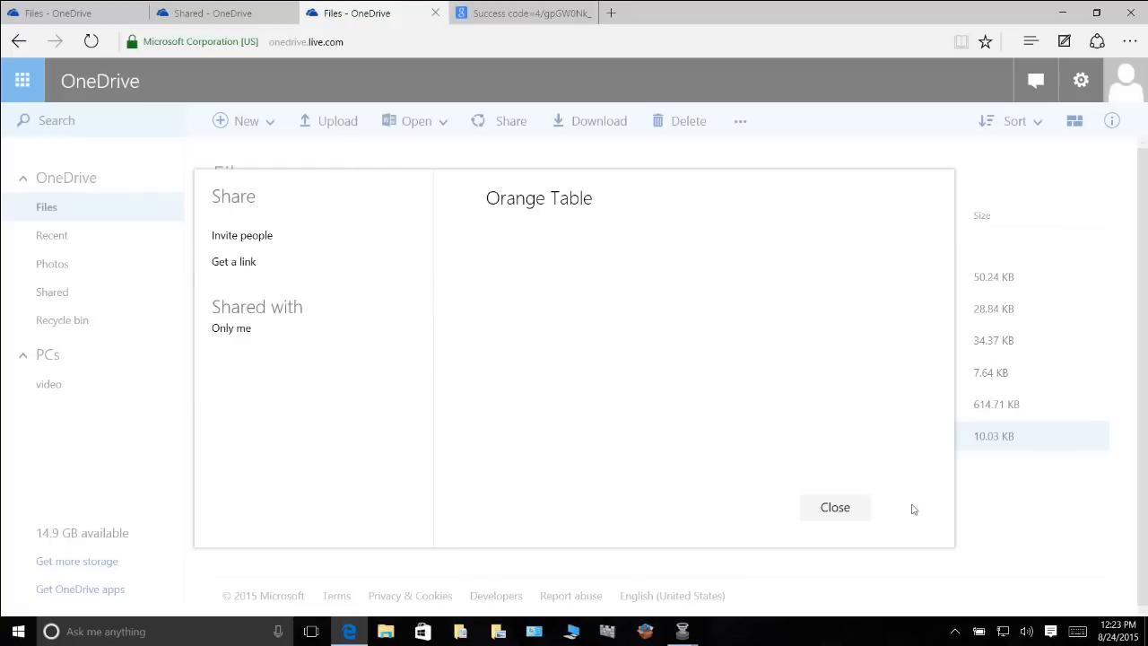
pyautogui.click(843, 508)
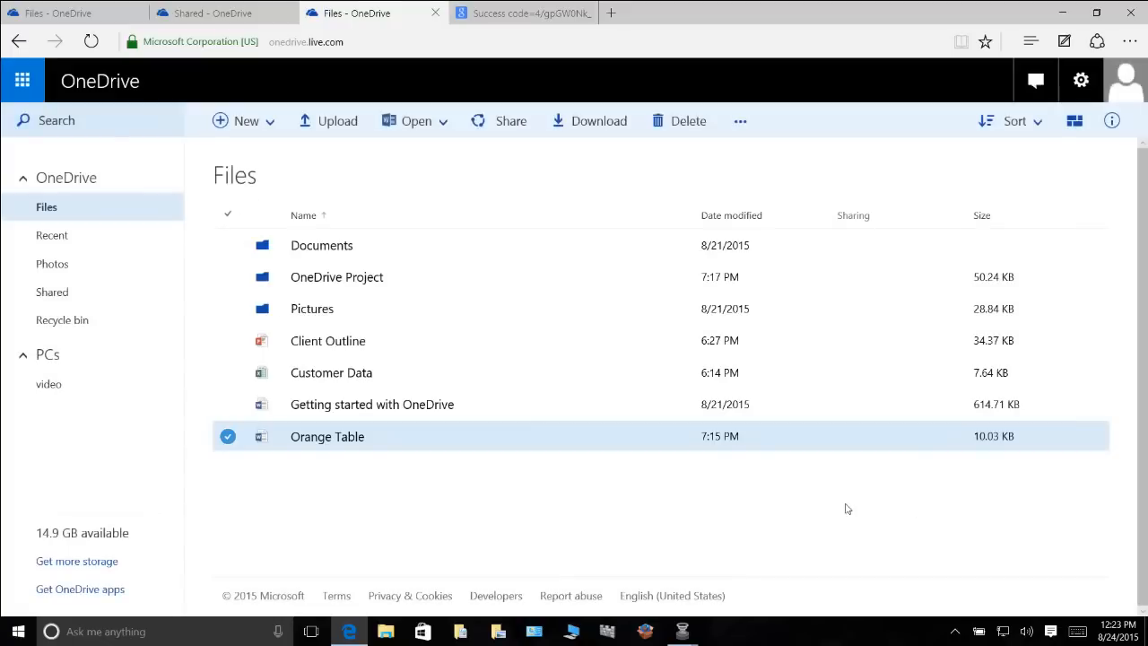